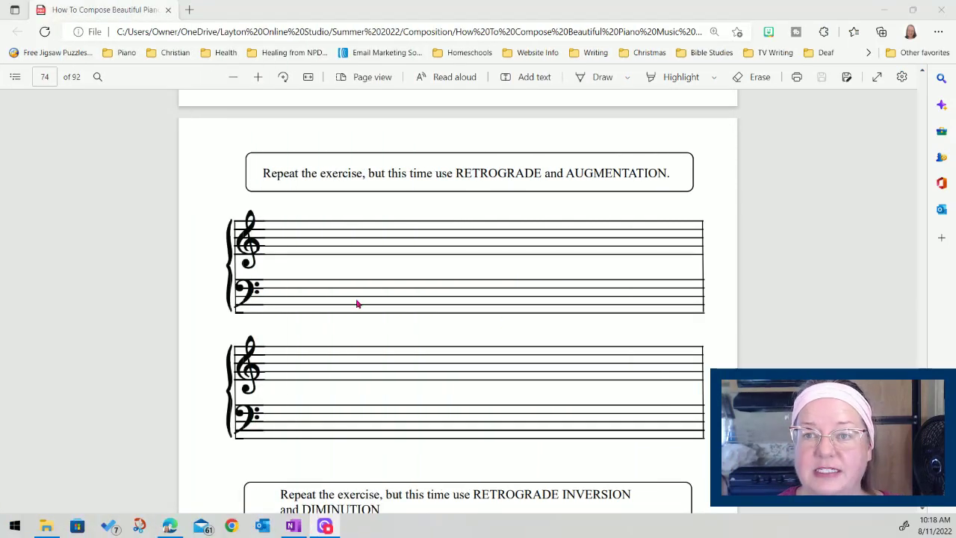
- Review the Motifs and Melody chapter of the workbook, covering its inspiration word lists, From Mood to Motif page, development techniques and Develop One Motif page
scroll(357, 304, up, 2)
scroll(357, 303, up, 20)
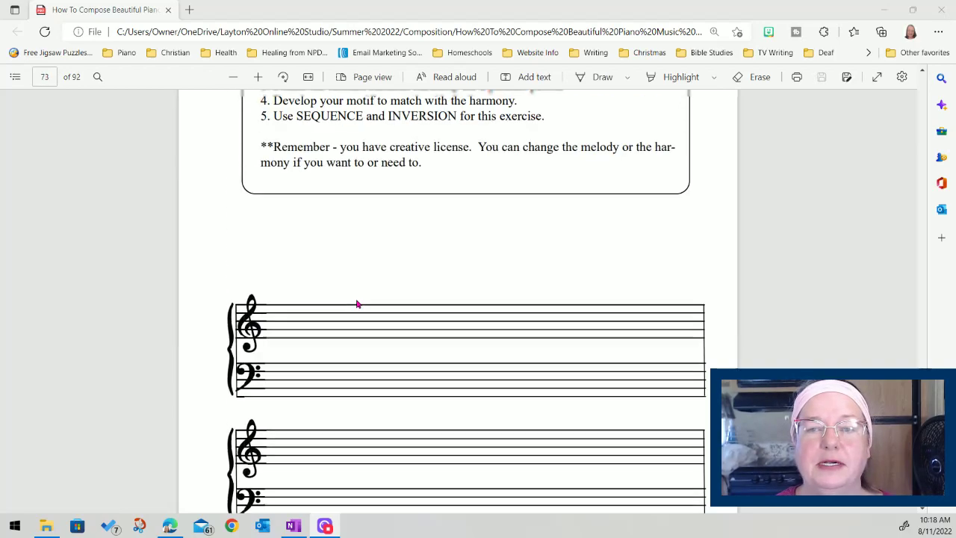
scroll(355, 300, up, 20)
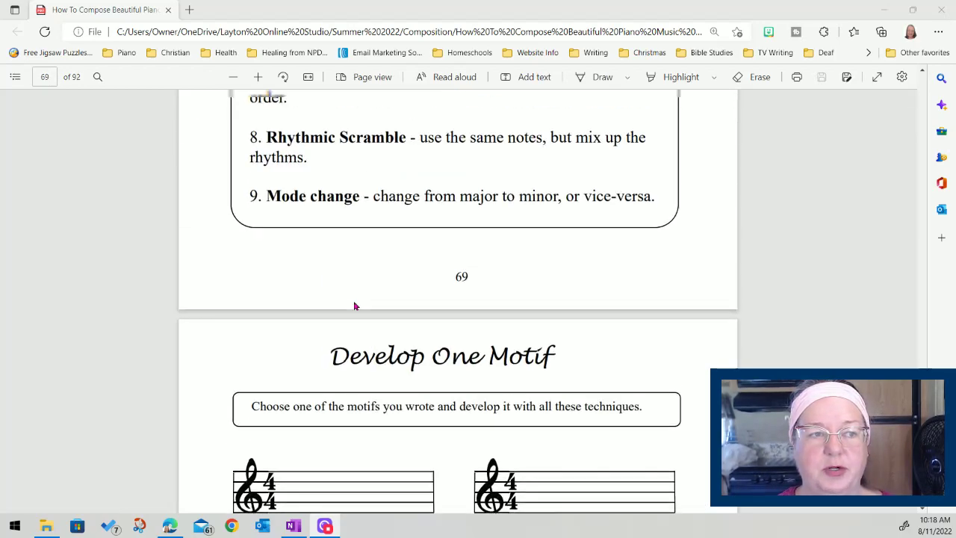
scroll(355, 306, up, 20)
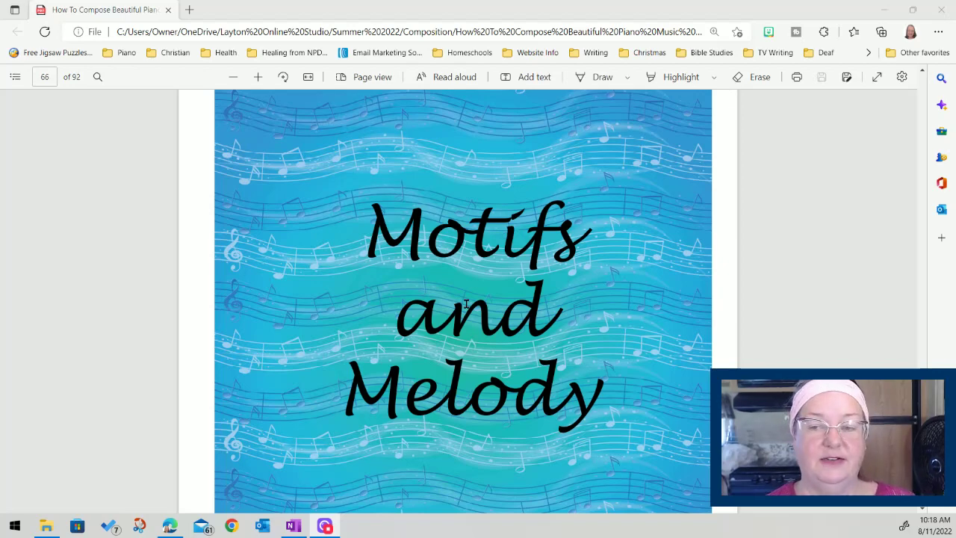
scroll(466, 304, down, 2)
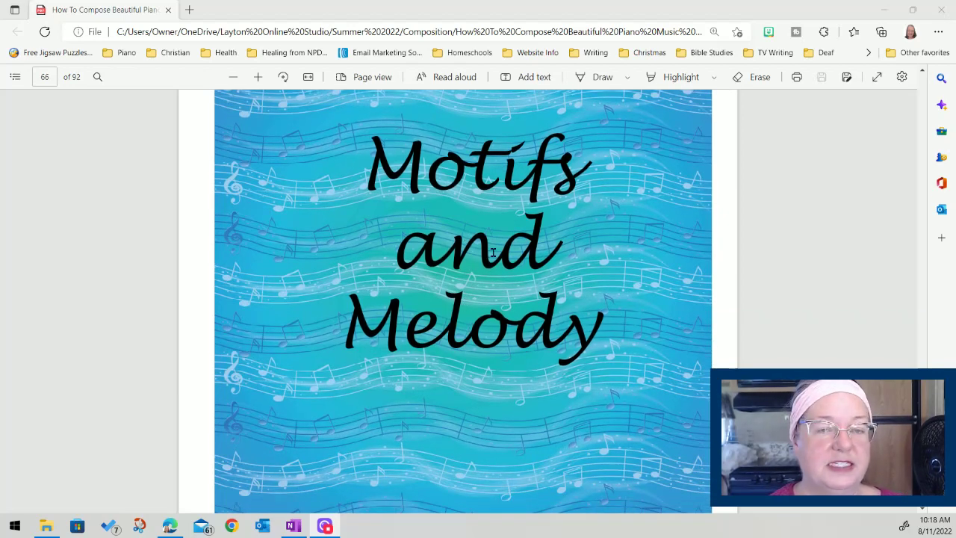
scroll(486, 257, down, 20)
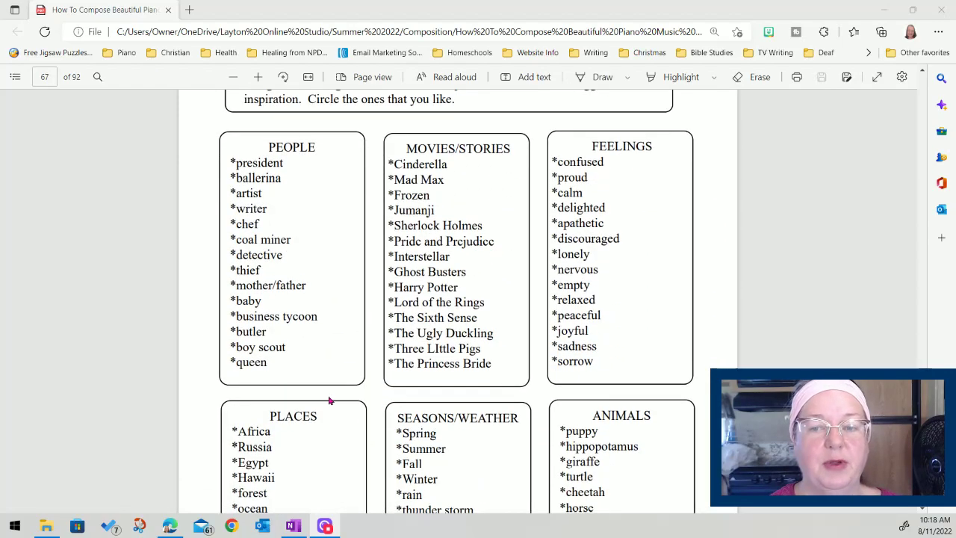
scroll(330, 401, down, 15)
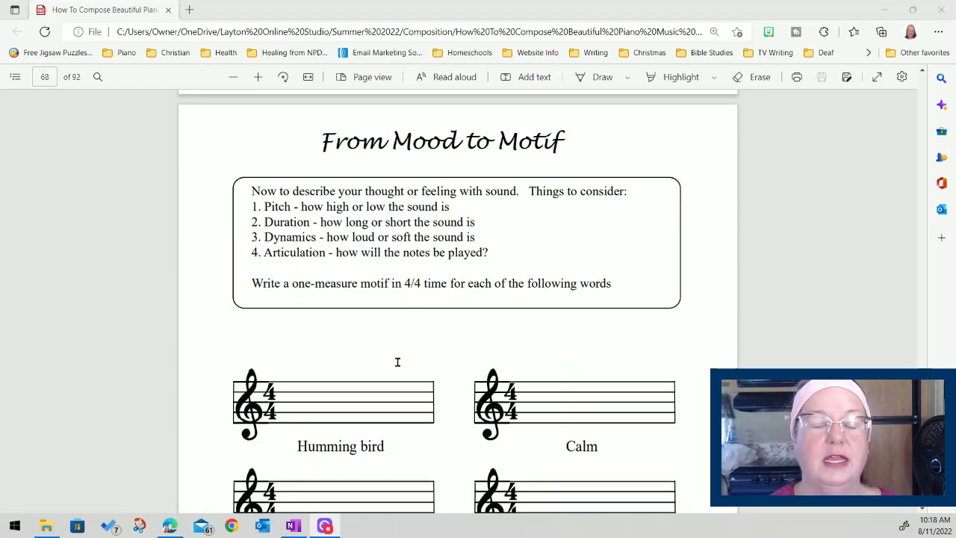
scroll(398, 363, down, 5)
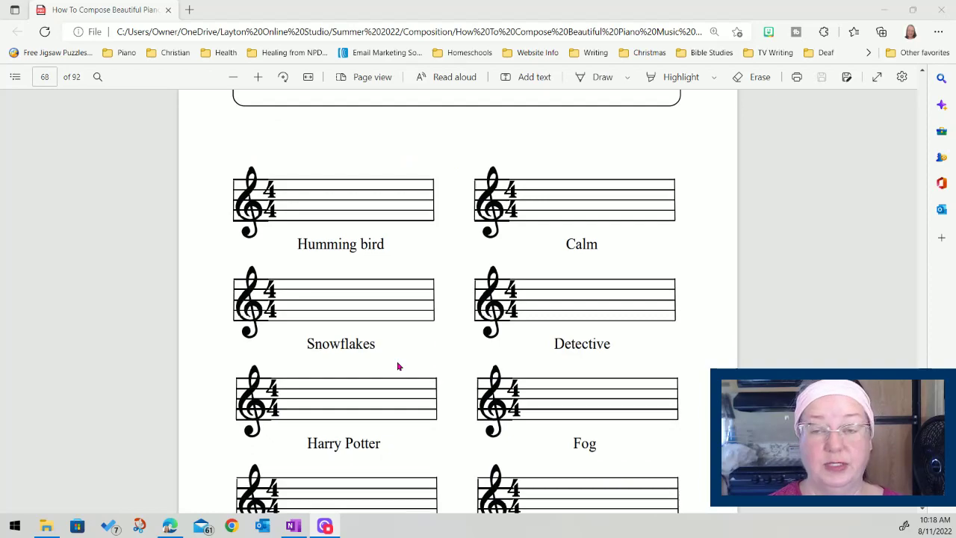
scroll(398, 366, down, 20)
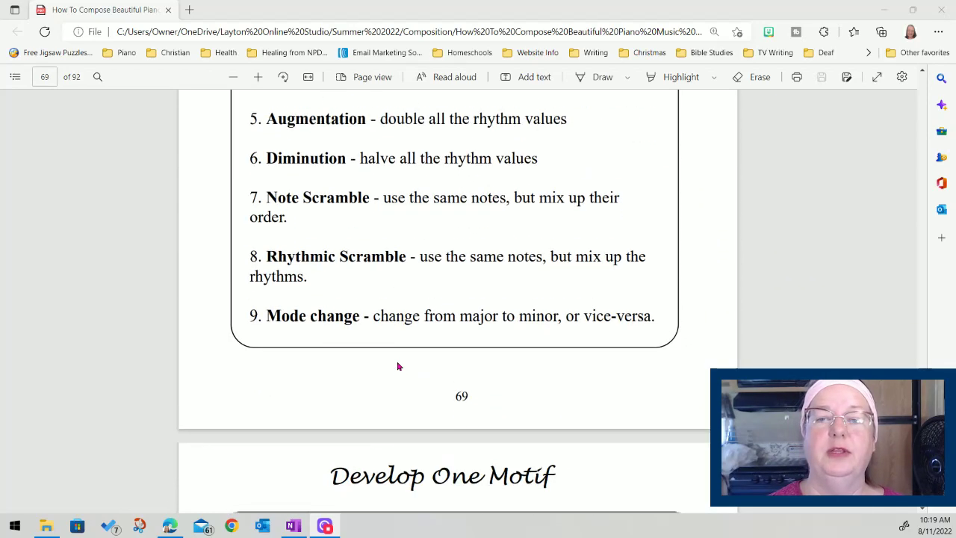
scroll(398, 367, down, 2)
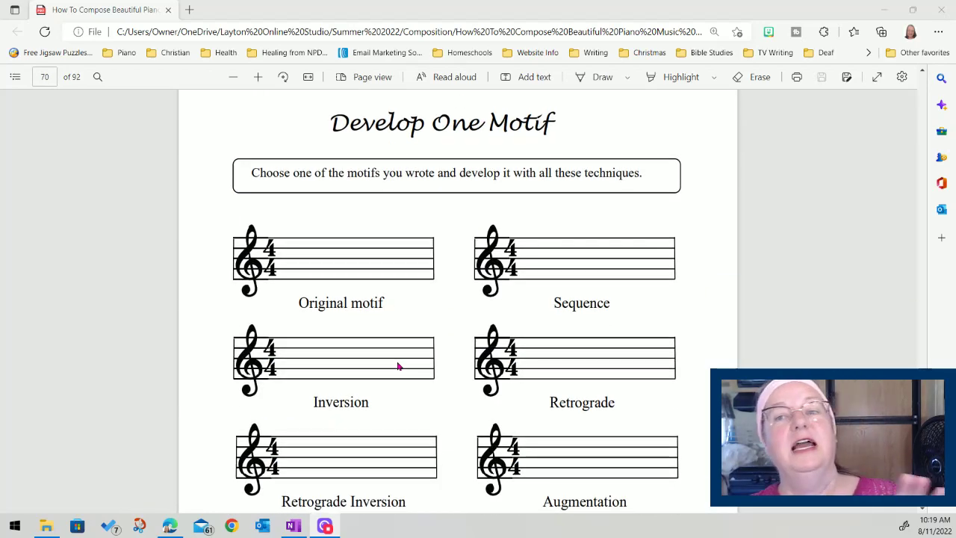
- Examine the Melody Meets Harmony instructions and follow-up exercises on pages 73 to 75, returning to the RETROGRADE and AUGMENTATION exercise on page 74
scroll(398, 366, down, 20)
scroll(399, 366, down, 20)
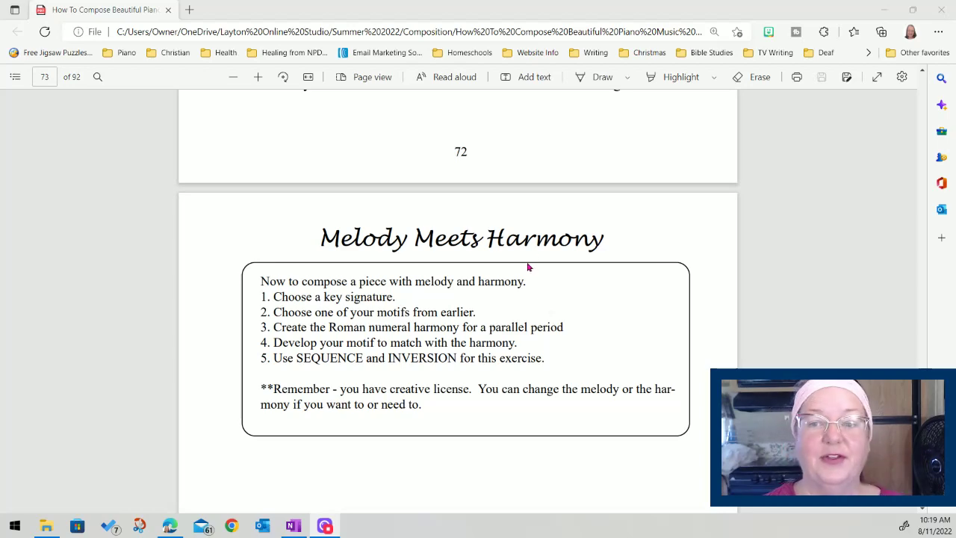
scroll(529, 265, down, 2)
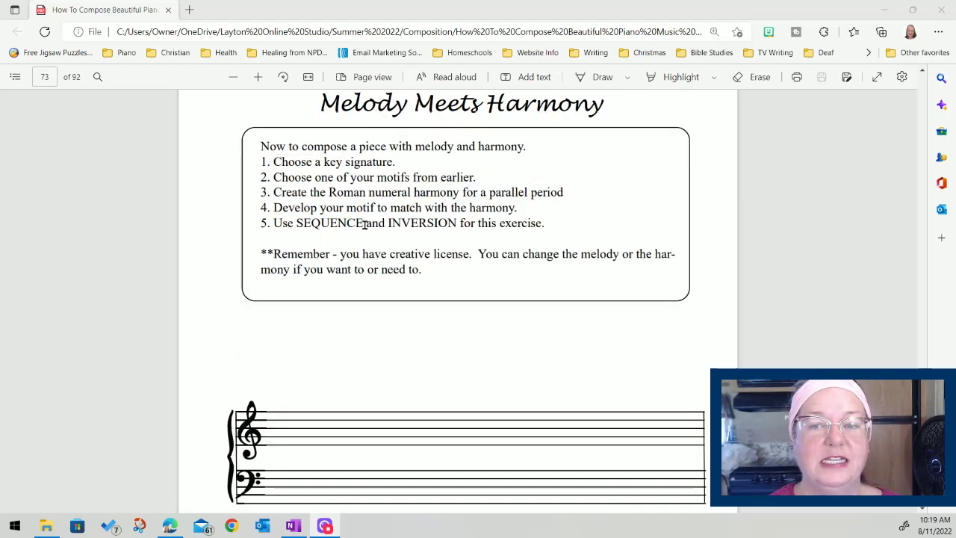
scroll(503, 268, down, 6)
scroll(504, 268, down, 4)
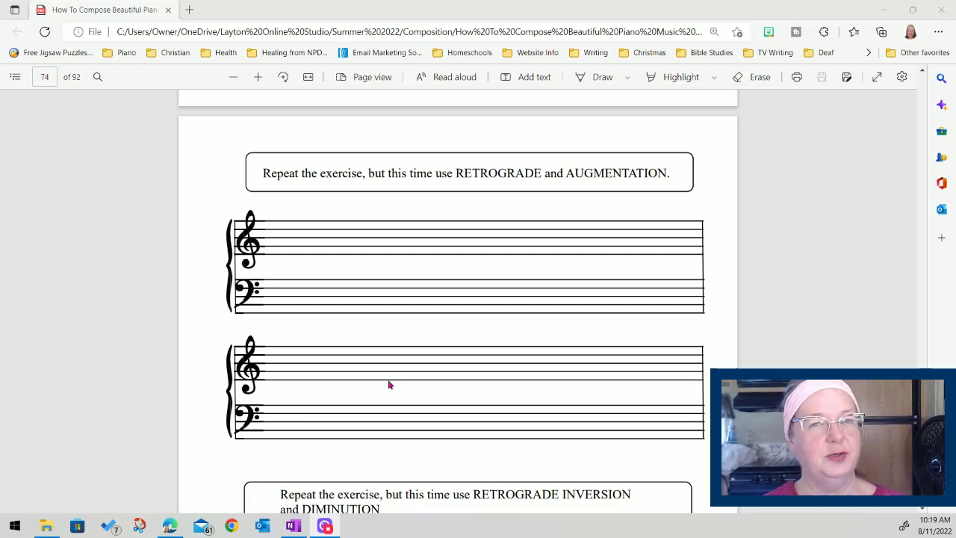
scroll(389, 385, down, 5)
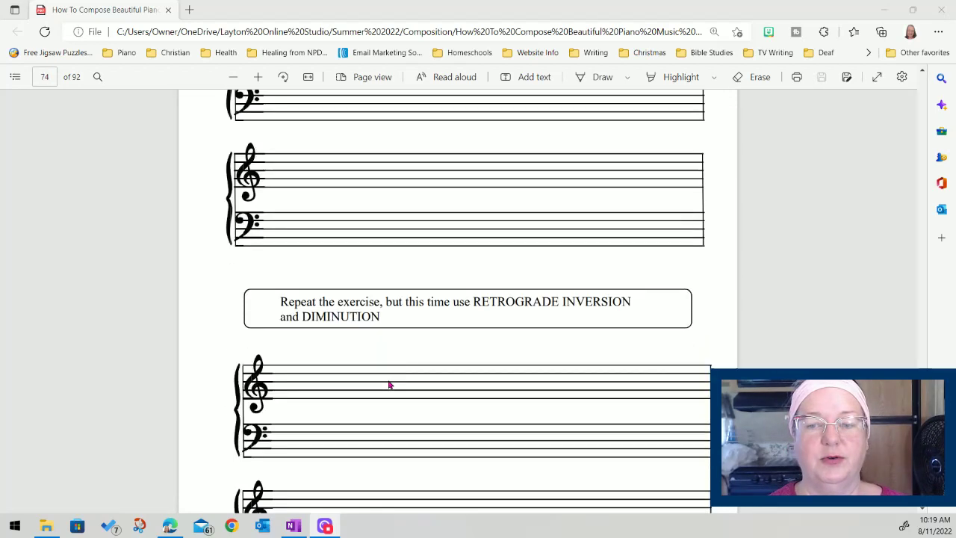
scroll(499, 251, down, 4)
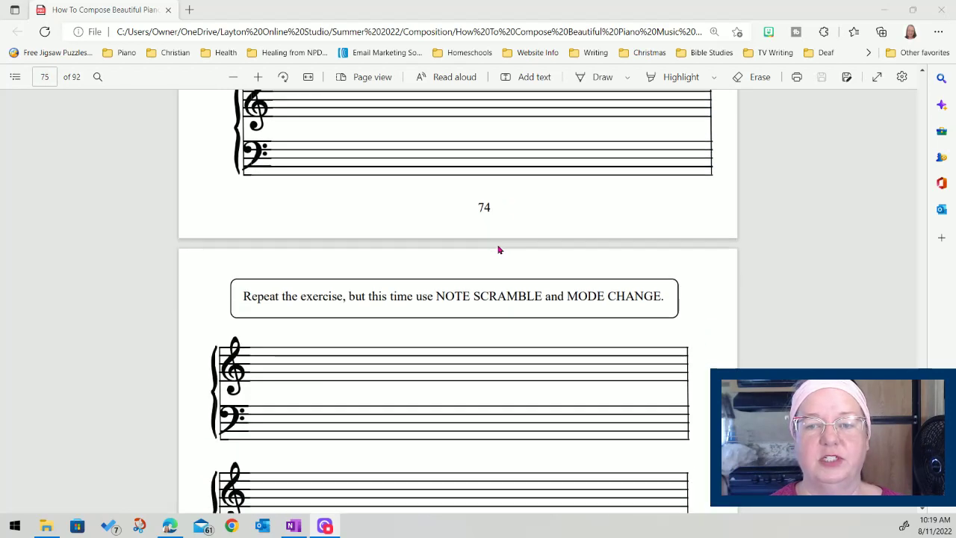
scroll(489, 260, down, 11)
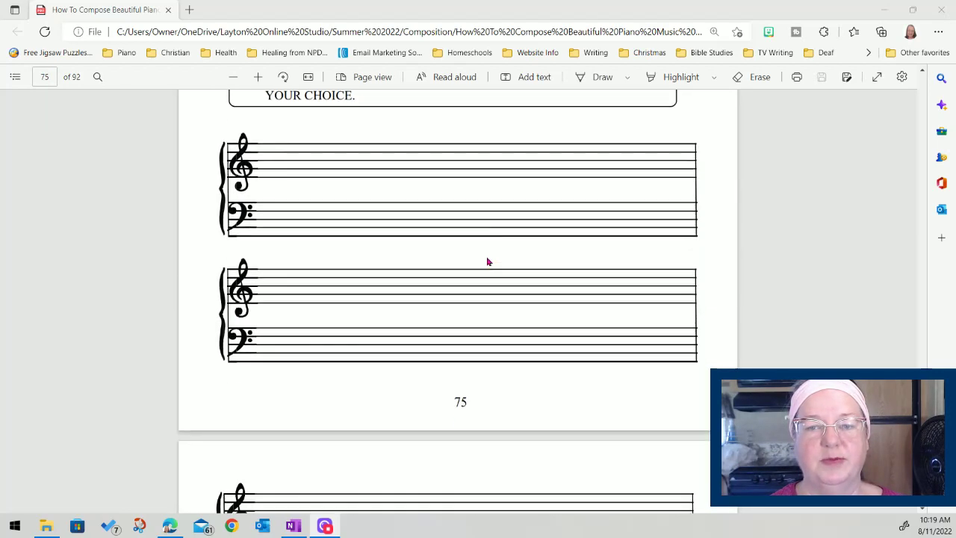
scroll(486, 263, up, 20)
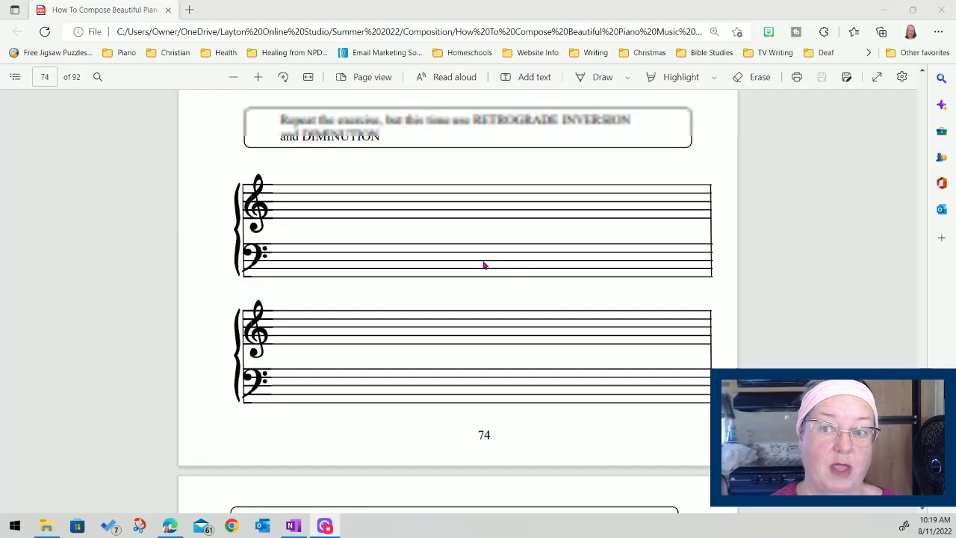
scroll(484, 265, up, 6)
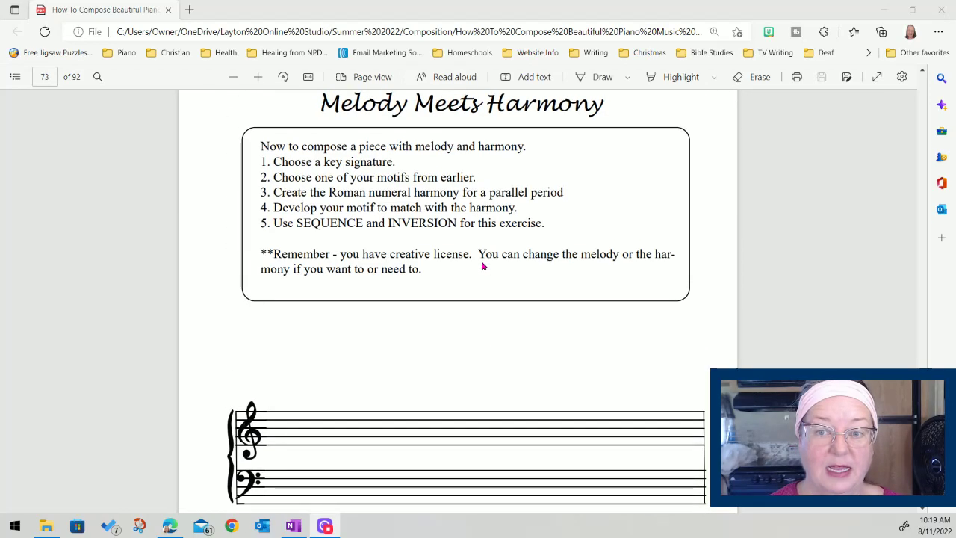
scroll(482, 266, down, 8)
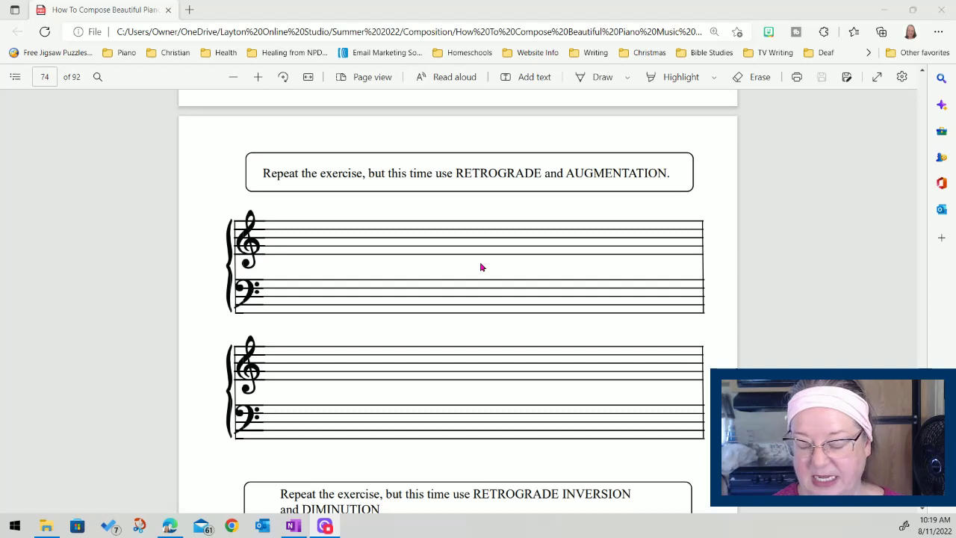
scroll(481, 267, down, 2)
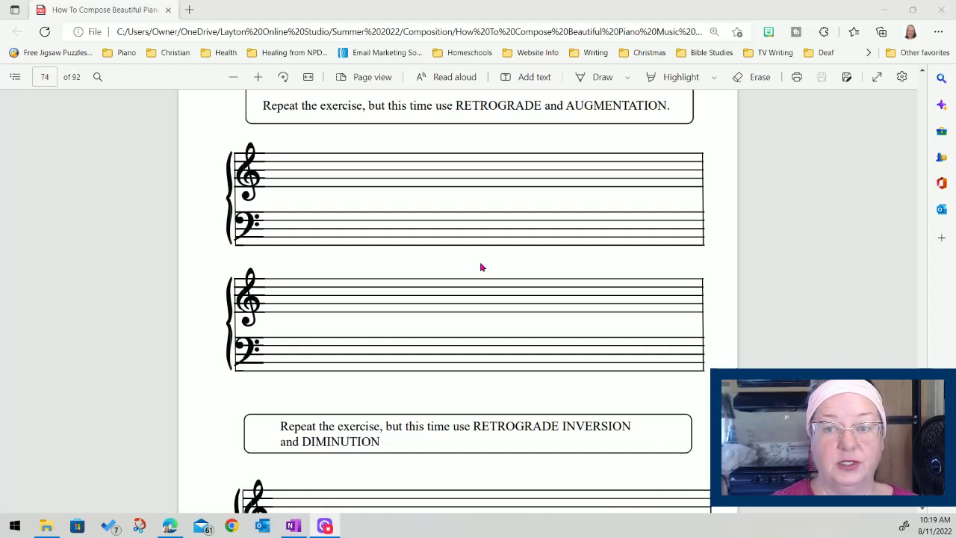
- With a thin black pen, write a 4/4 time signature on both staves of the first system and the key label "C:" below it
click(627, 77)
click(493, 125)
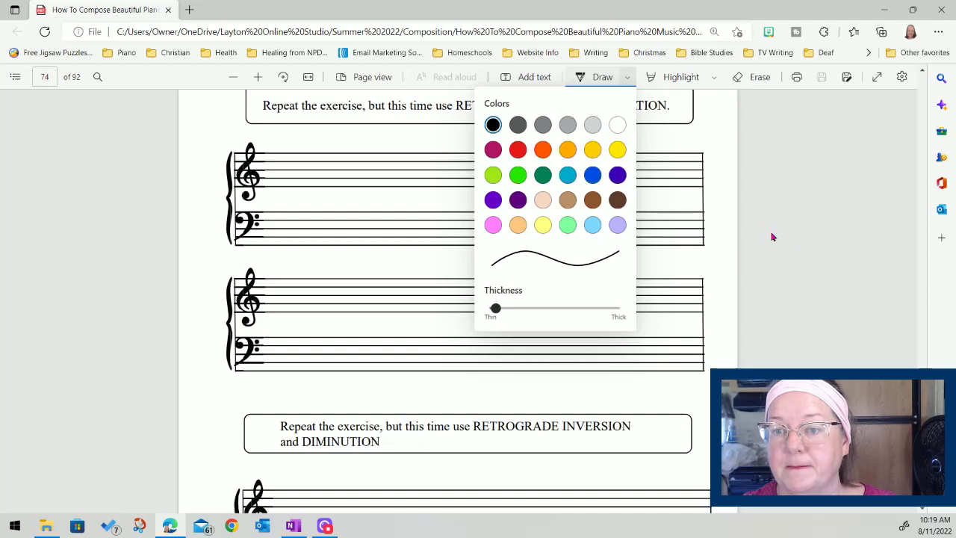
click(826, 252)
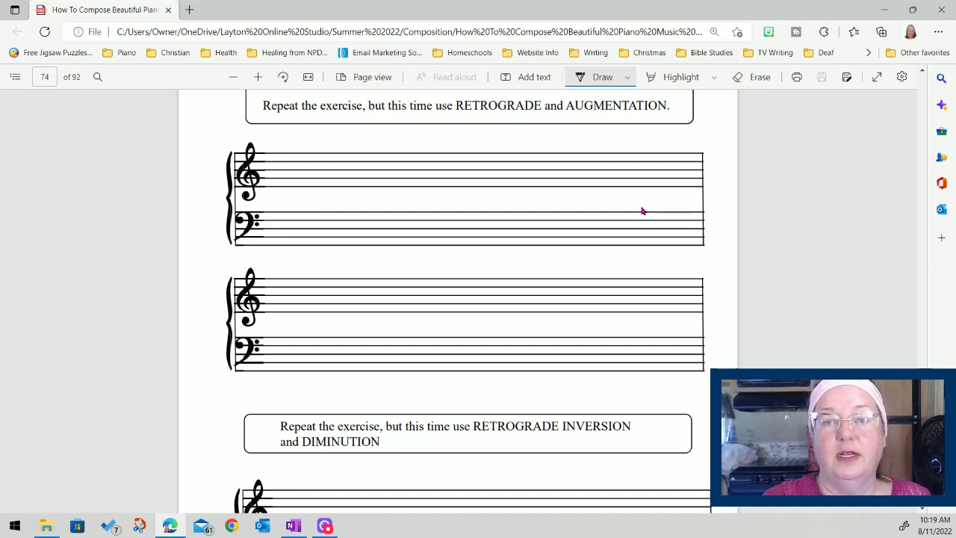
mouse_move(263, 153)
mouse_down()
mouse_move(268, 242)
mouse_move(242, 267)
mouse_move(251, 266)
mouse_up()
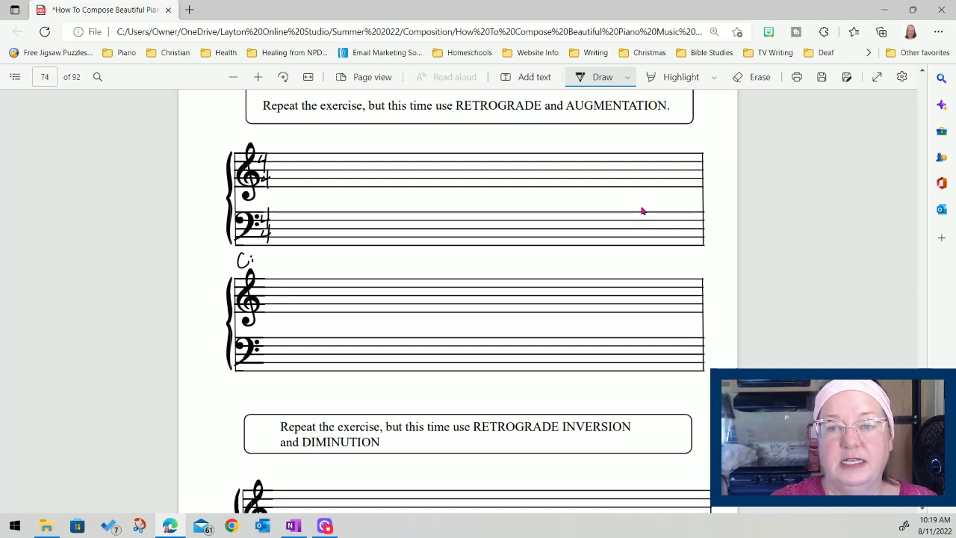
- Draw three bar lines through each of the exercise's two grand staves, dividing each system into four measures
drag(465, 152, 464, 253)
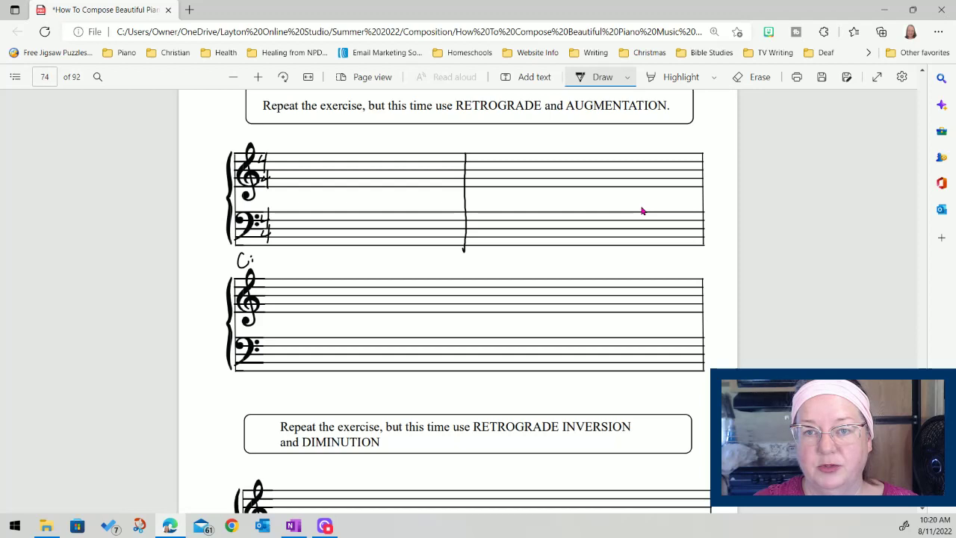
drag(358, 162, 361, 247)
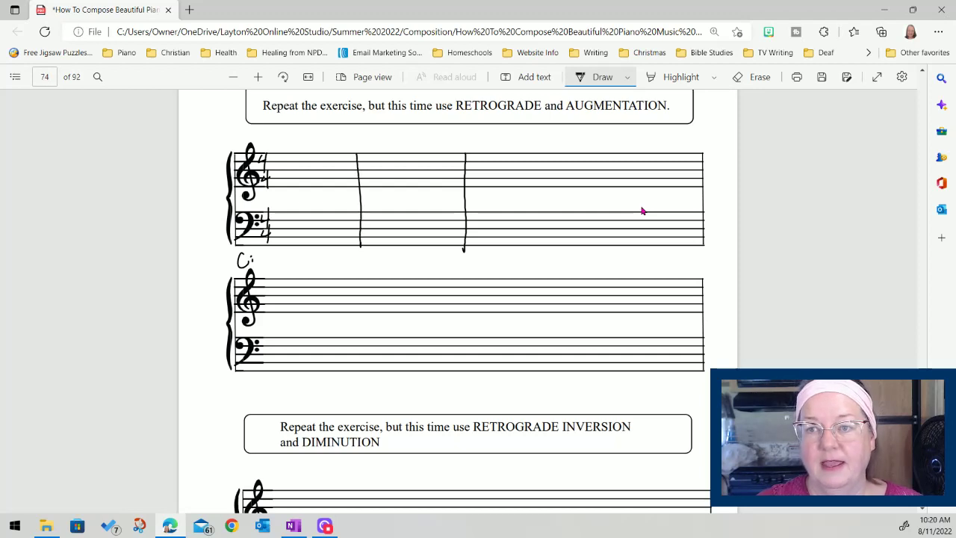
drag(585, 163, 582, 247)
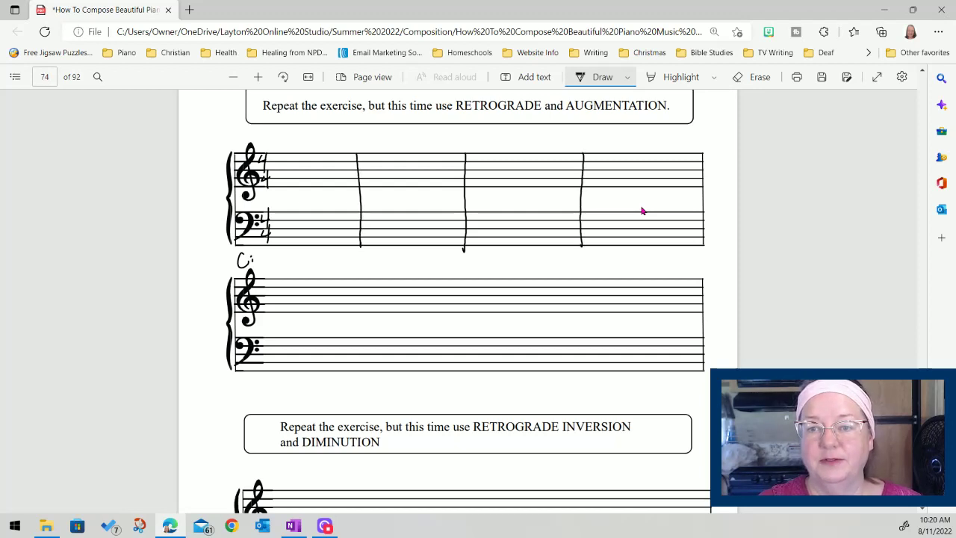
drag(461, 278, 464, 353)
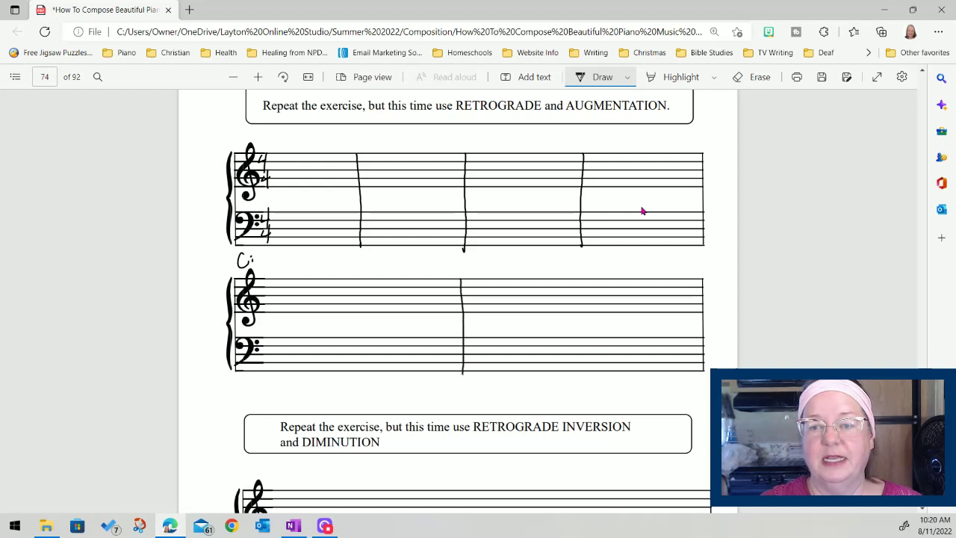
drag(351, 292, 352, 349)
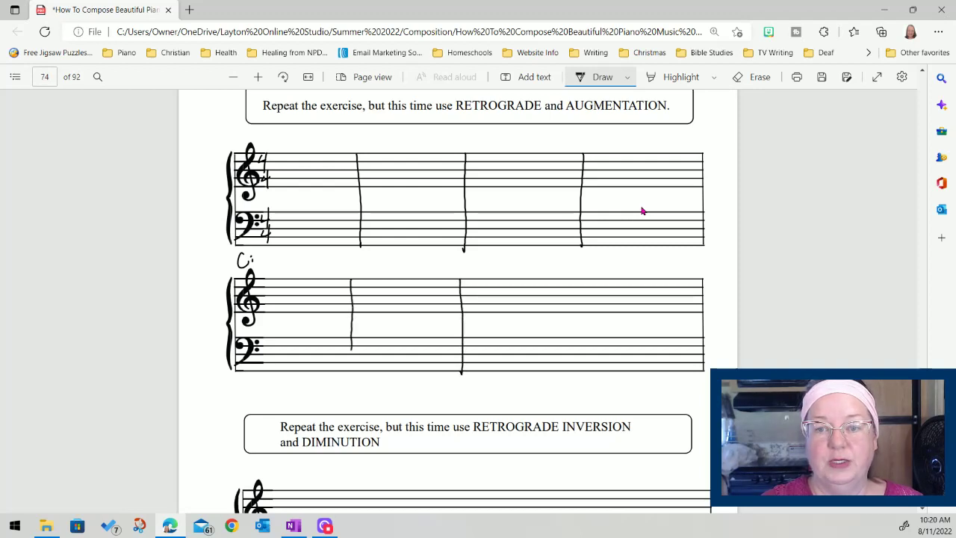
drag(586, 280, 590, 367)
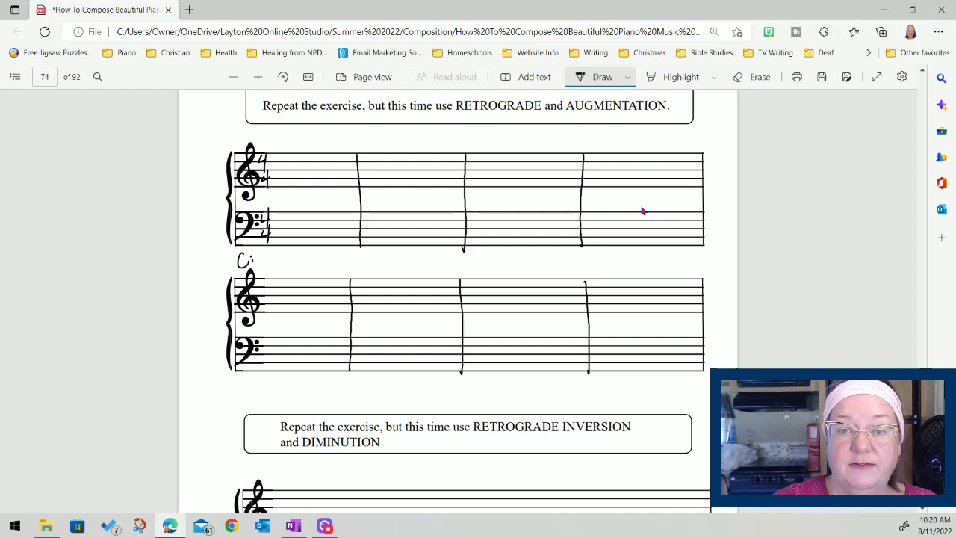
- Write the motif (two quarters, two beamed eighths, a quarter) in the first treble measure and star beats 1 and 3, circling the first star
mouse_move(272, 196)
mouse_down()
mouse_move(284, 195)
mouse_move(279, 163)
mouse_move(291, 191)
mouse_move(297, 183)
mouse_move(297, 158)
mouse_up()
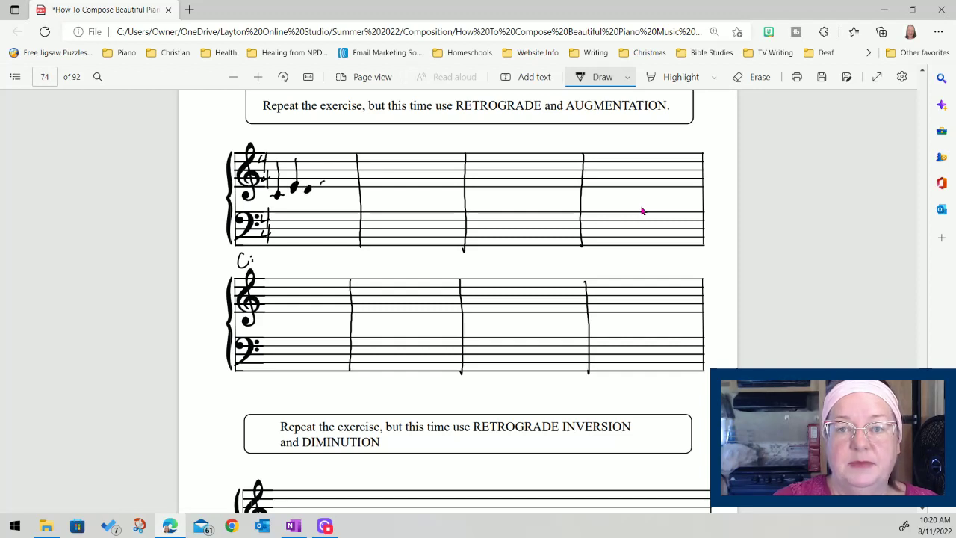
mouse_move(322, 180)
mouse_down()
mouse_move(321, 152)
mouse_move(310, 162)
mouse_move(341, 175)
mouse_move(334, 180)
mouse_move(339, 144)
mouse_up()
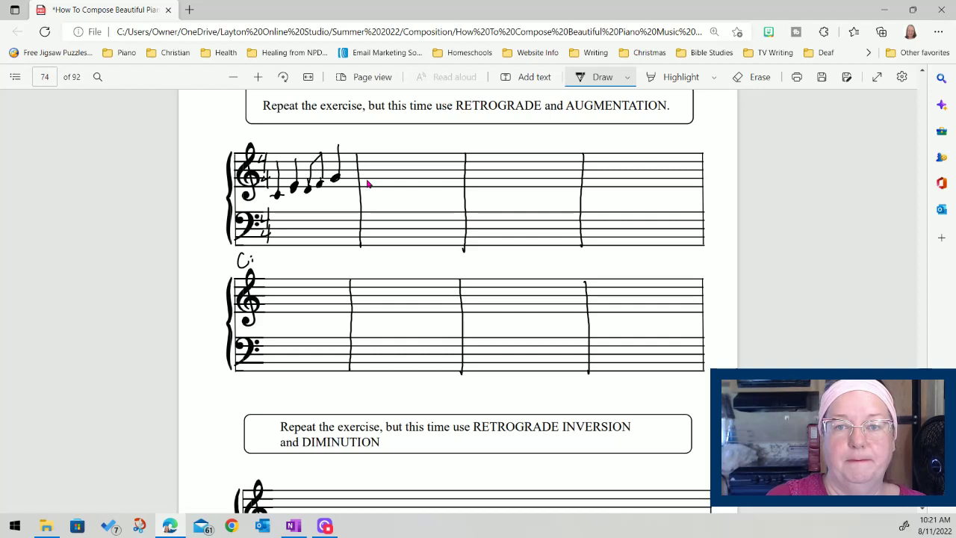
mouse_move(267, 133)
mouse_down()
mouse_move(277, 142)
mouse_move(267, 142)
mouse_up()
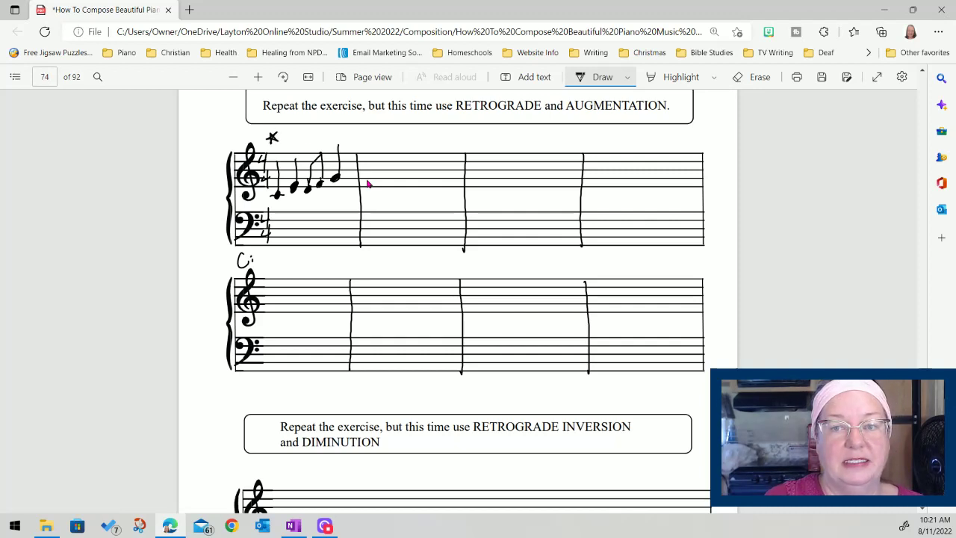
mouse_move(304, 136)
mouse_down()
mouse_move(267, 130)
mouse_move(263, 142)
mouse_move(277, 148)
mouse_move(263, 127)
mouse_up()
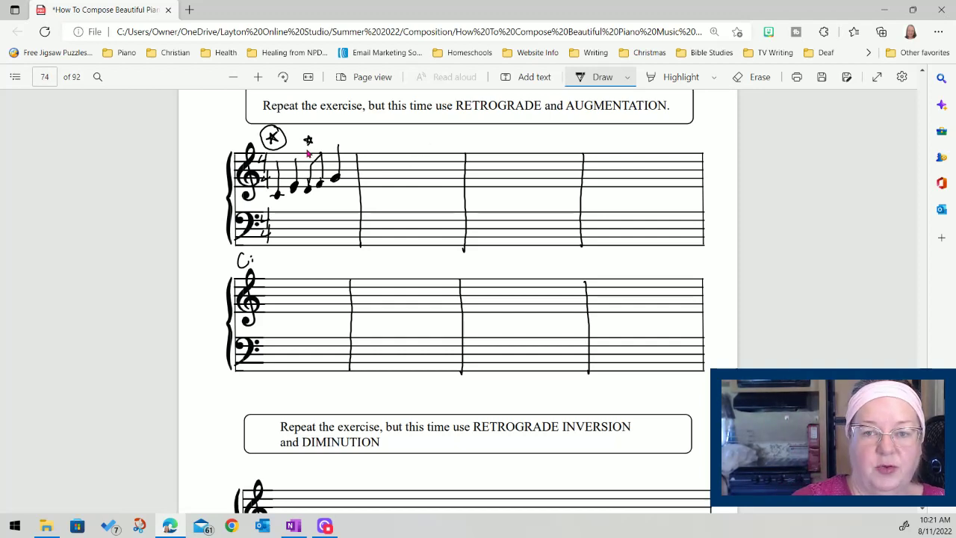
- Notate the harmony framework: I with a whole-note triad in measure 1, V under measure 4, and V and I under measures 7 and 8
mouse_move(269, 253)
mouse_down()
mouse_move(286, 251)
mouse_move(286, 266)
mouse_up()
drag(276, 225, 273, 218)
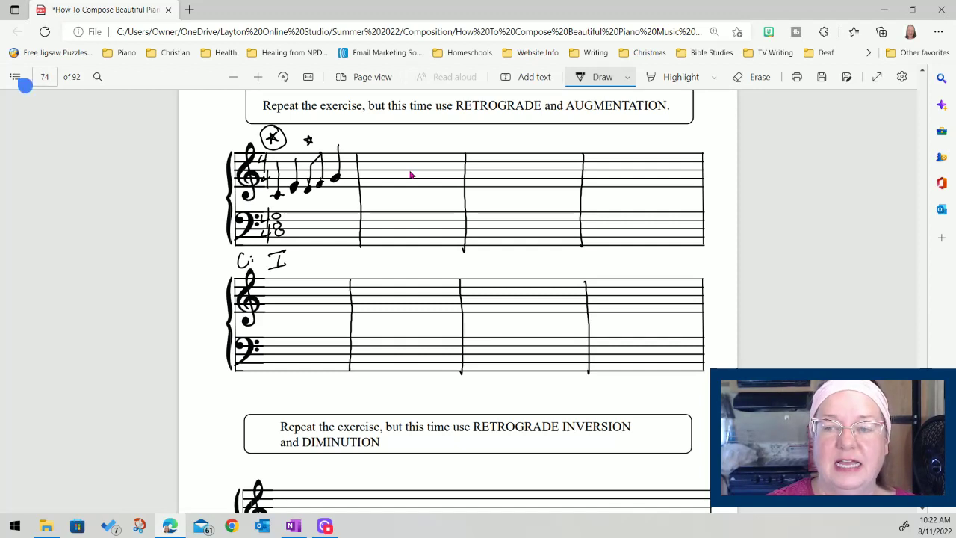
mouse_move(595, 250)
mouse_down()
mouse_move(600, 261)
mouse_move(609, 249)
mouse_move(609, 261)
mouse_up()
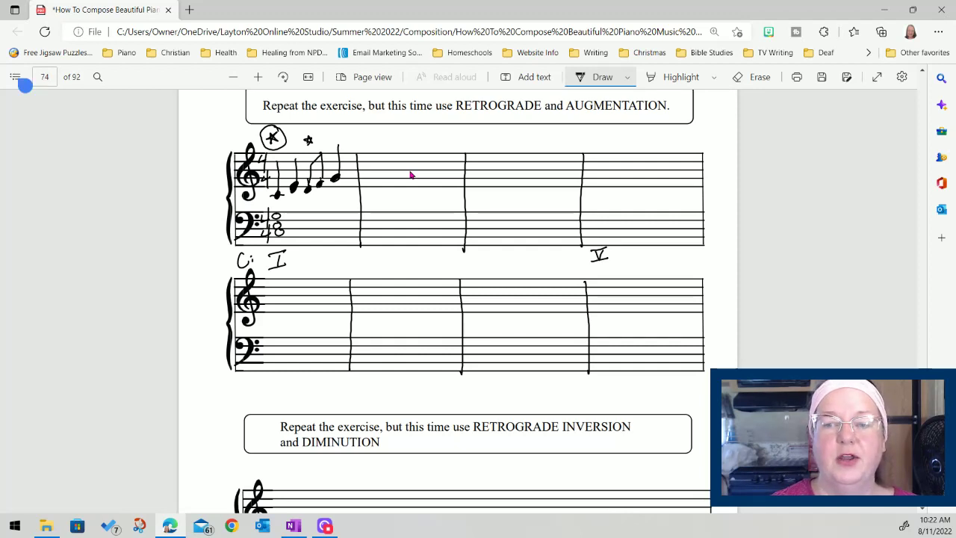
drag(471, 378, 476, 392)
mouse_move(475, 393)
mouse_down()
mouse_move(482, 377)
mouse_move(487, 393)
mouse_up()
mouse_move(603, 378)
mouse_down()
mouse_move(604, 392)
mouse_move(611, 376)
mouse_up()
drag(592, 393, 614, 392)
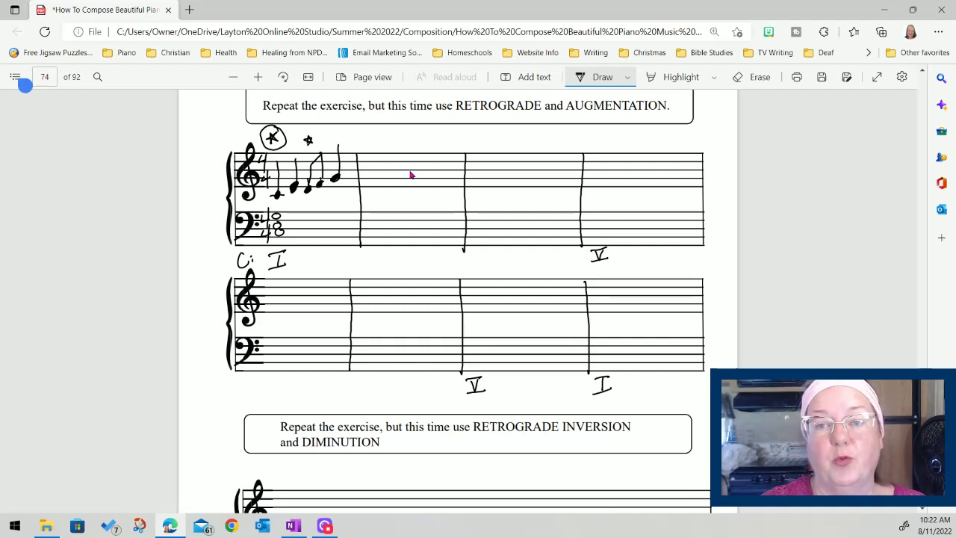
- Sequence the motif progressively higher in treble measures 2 and 3, adding the numeral ii and a whole-note triad in measure 2
mouse_move(367, 186)
mouse_down()
mouse_move(368, 158)
mouse_move(387, 186)
mouse_move(392, 158)
mouse_move(411, 189)
mouse_move(420, 181)
mouse_move(411, 162)
mouse_move(422, 161)
mouse_move(423, 149)
mouse_move(443, 175)
mouse_move(439, 149)
mouse_up()
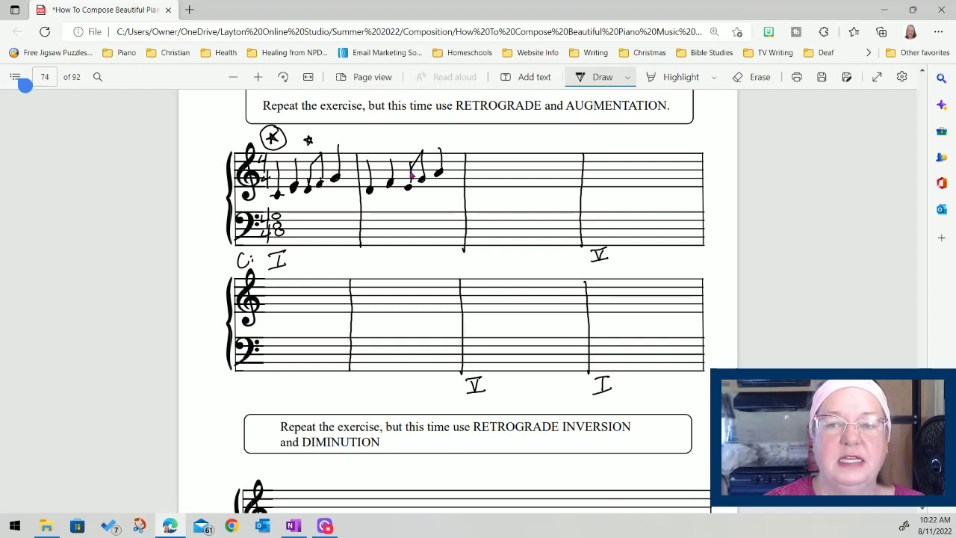
drag(370, 253, 370, 261)
drag(376, 253, 376, 261)
mouse_move(375, 225)
mouse_down()
mouse_move(369, 231)
mouse_move(373, 207)
mouse_up()
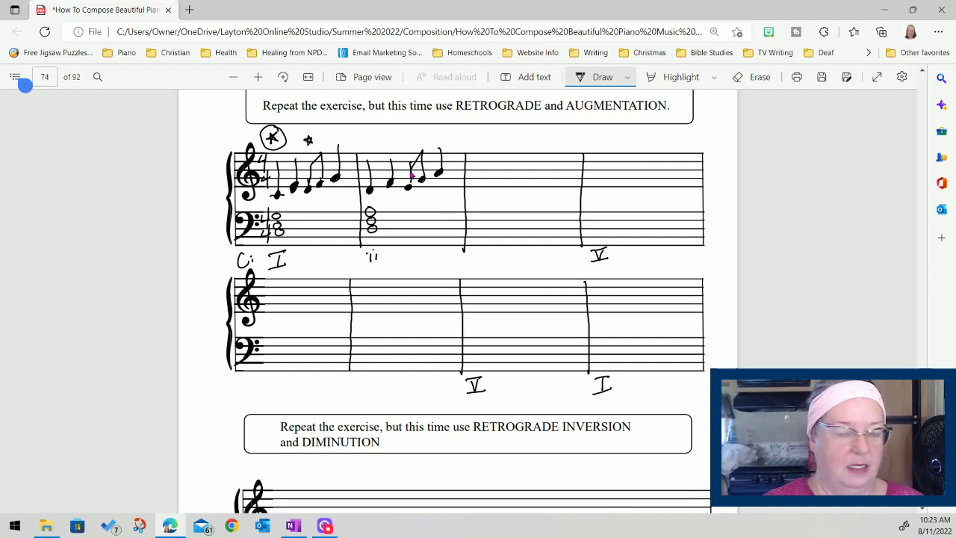
mouse_move(479, 186)
mouse_down()
mouse_move(508, 178)
mouse_move(509, 163)
mouse_move(531, 181)
mouse_move(546, 170)
mouse_move(533, 159)
mouse_move(544, 164)
mouse_move(546, 144)
mouse_move(534, 157)
mouse_move(561, 167)
mouse_move(555, 203)
mouse_up()
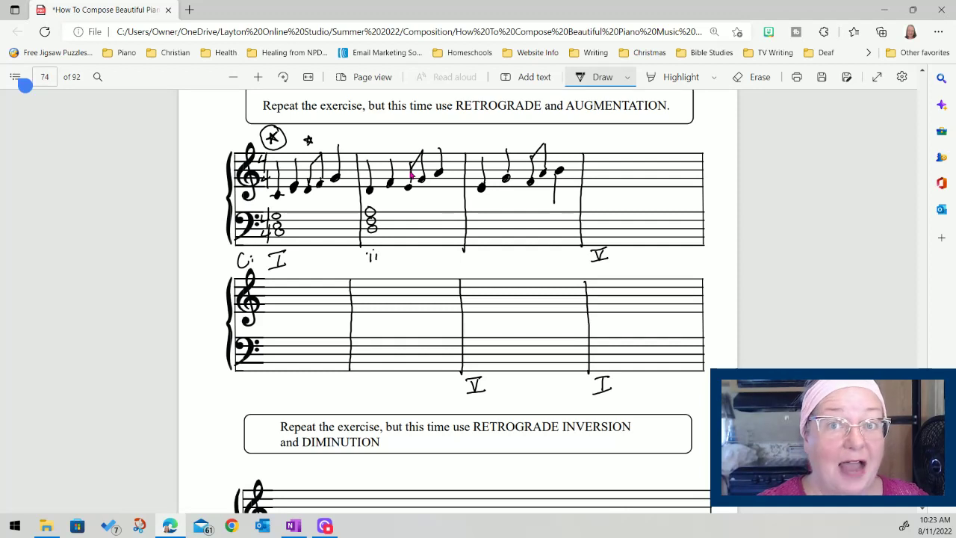
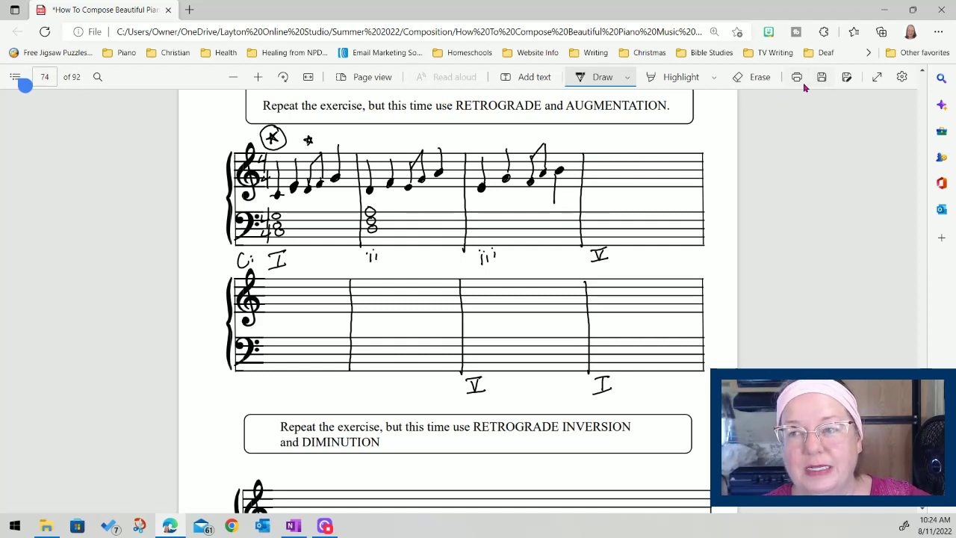
- Erase the V under measure 4 and write I and V there for beats 1 and 3
click(756, 80)
click(602, 254)
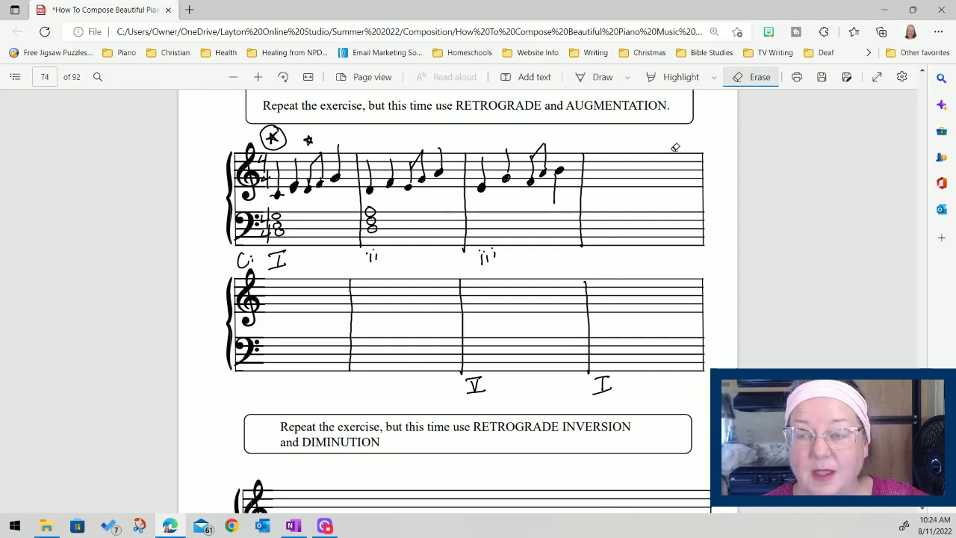
click(602, 79)
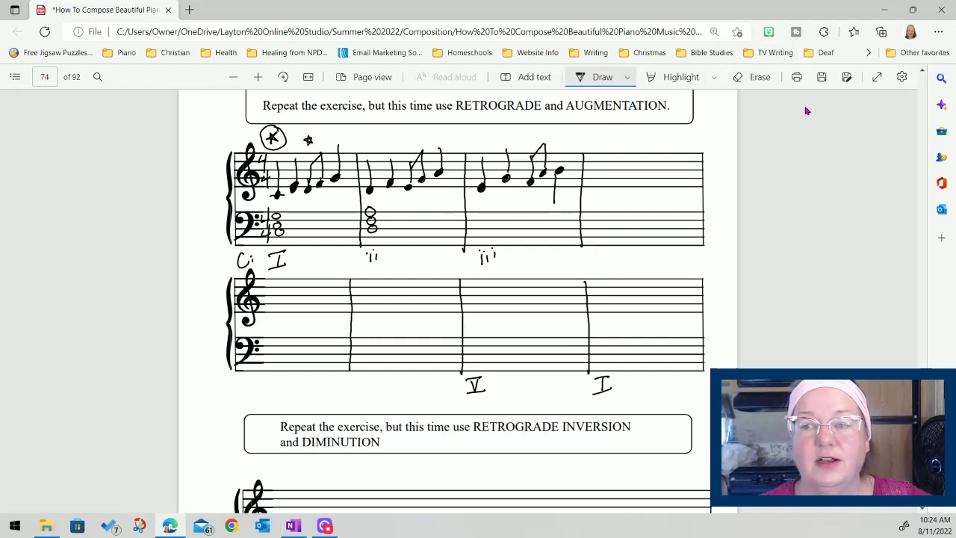
mouse_move(598, 250)
mouse_down()
mouse_move(596, 263)
mouse_move(603, 249)
mouse_move(606, 263)
mouse_move(656, 248)
mouse_move(655, 262)
mouse_up()
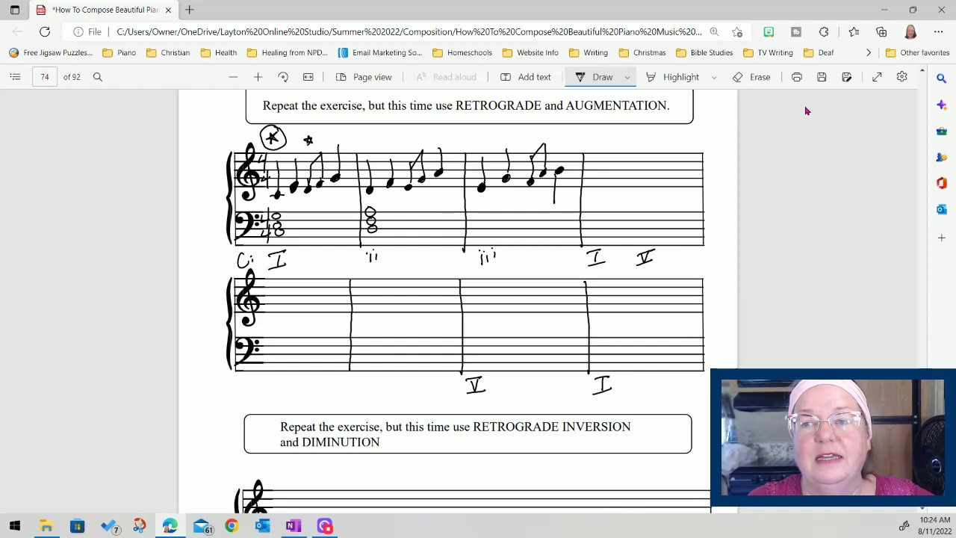
- Write a quarter, two beamed eighths and two quarters in treble measure 4, and add the bass triads for measures 3 and 4
drag(598, 162, 592, 192)
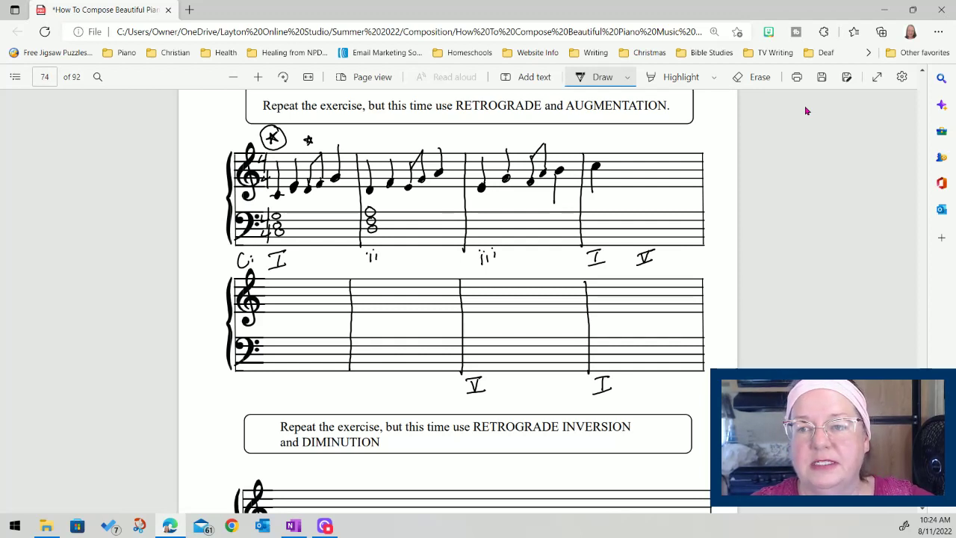
mouse_move(608, 169)
mouse_down()
mouse_move(626, 178)
mouse_move(606, 192)
mouse_move(618, 202)
mouse_up()
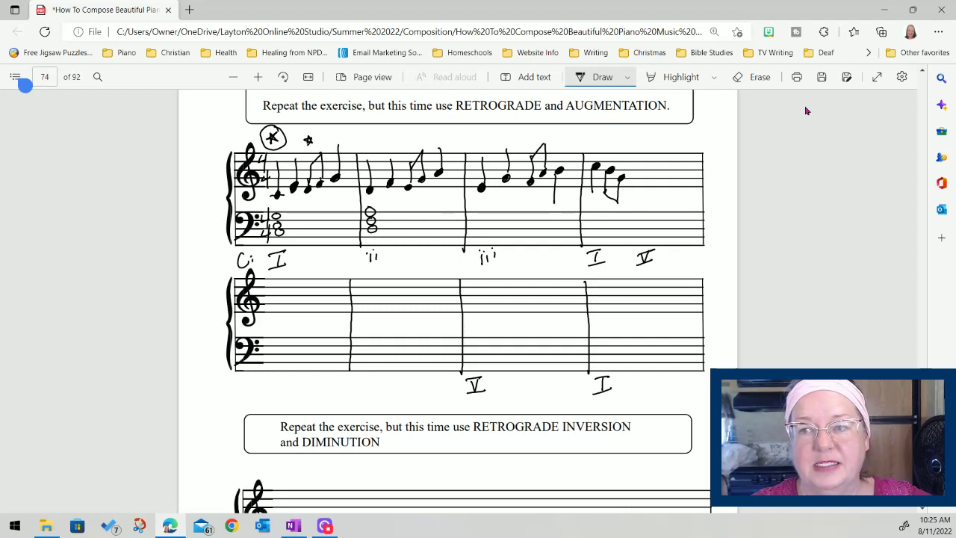
mouse_move(640, 169)
mouse_down()
mouse_move(639, 199)
mouse_move(665, 179)
mouse_move(657, 206)
mouse_up()
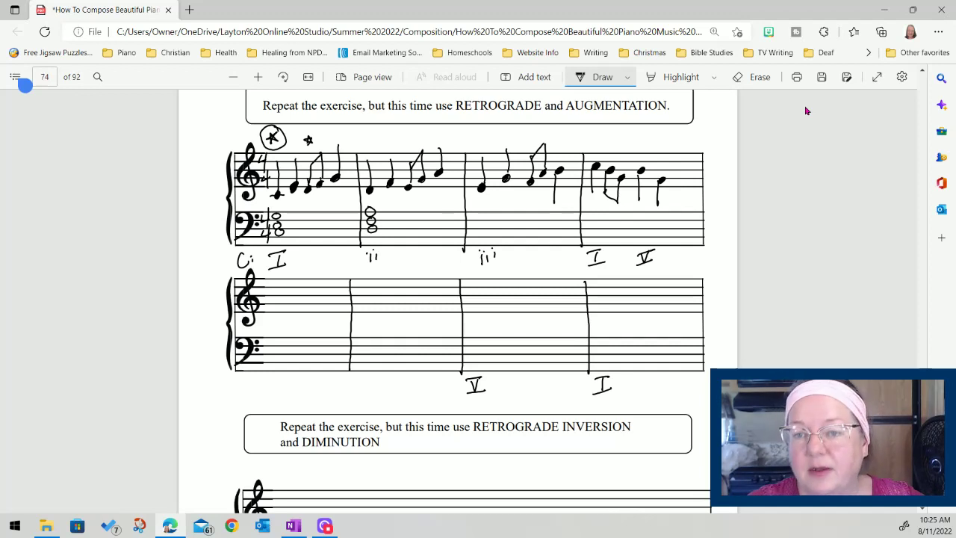
drag(483, 221, 482, 209)
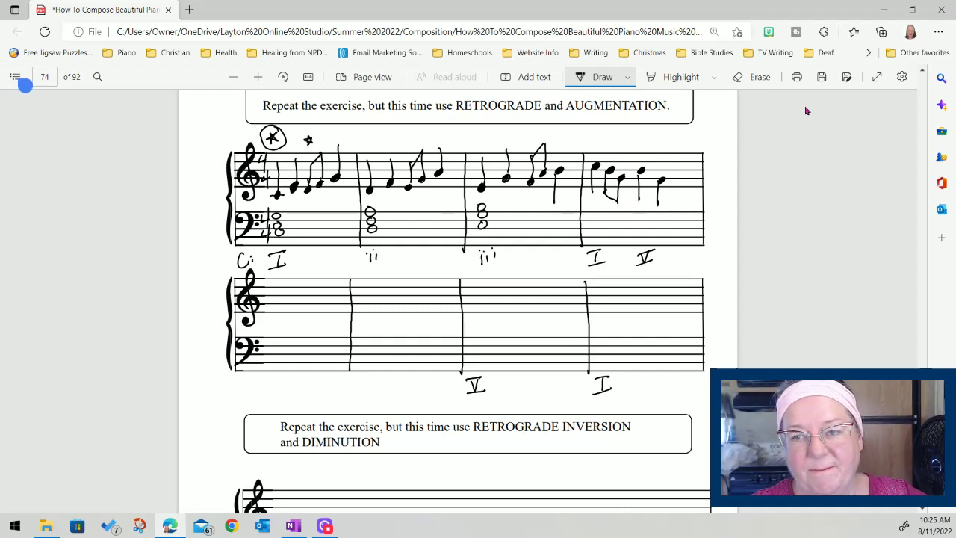
mouse_move(597, 228)
mouse_down()
mouse_move(596, 218)
mouse_move(640, 238)
mouse_move(643, 214)
mouse_up()
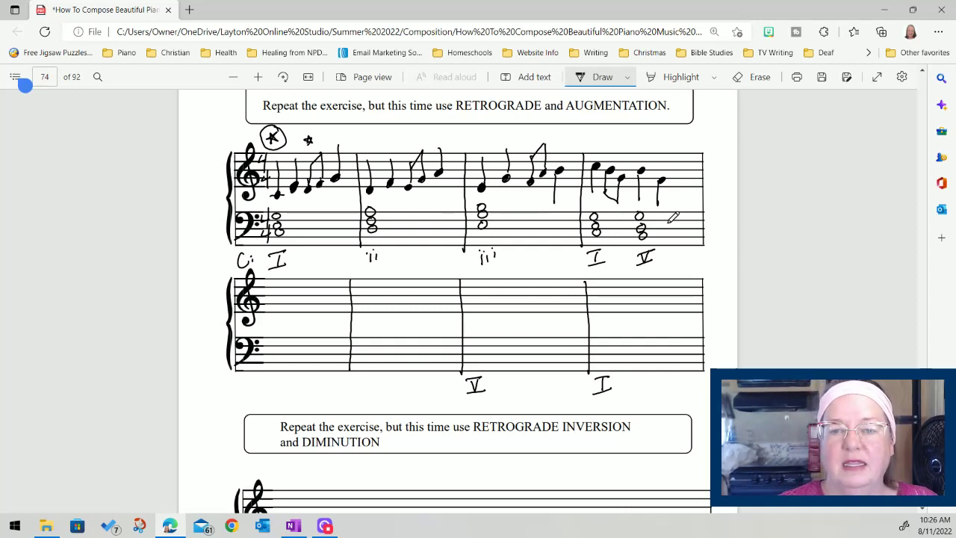
- Restate the opening motif in treble measure 5 over the numeral I and a bass triad
drag(271, 381, 277, 396)
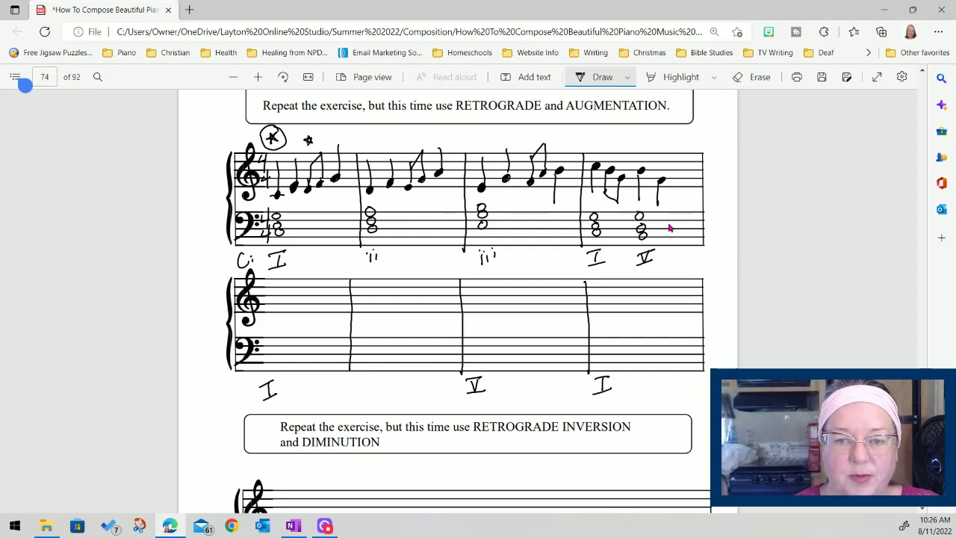
mouse_move(275, 356)
mouse_down()
mouse_move(283, 319)
mouse_move(274, 302)
mouse_move(289, 311)
mouse_move(294, 301)
mouse_move(306, 317)
mouse_move(320, 306)
mouse_move(320, 282)
mouse_up()
mouse_move(313, 315)
mouse_down()
mouse_move(313, 281)
mouse_move(334, 303)
mouse_move(336, 272)
mouse_up()
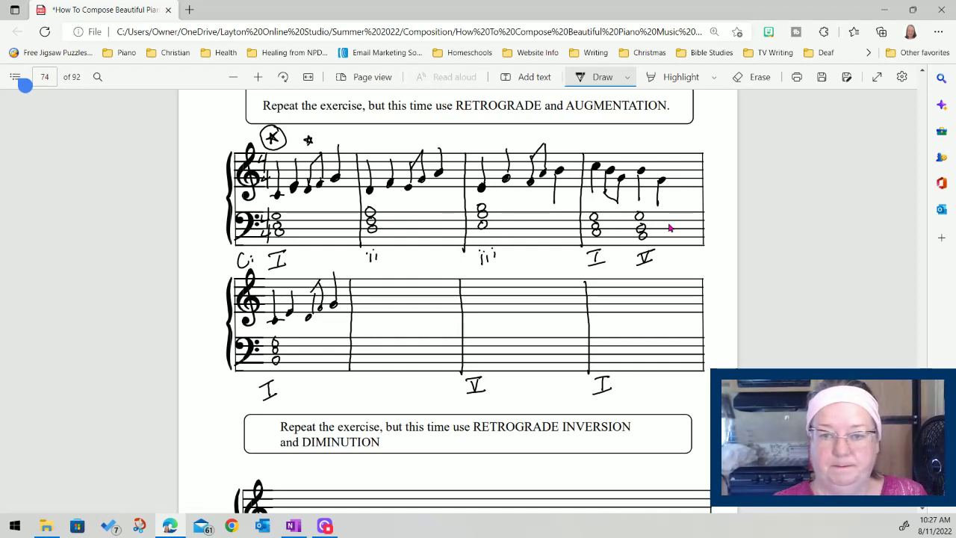
- Label measure 6 with ii, draw its bass triad and write the motif a step higher in the treble
drag(375, 387, 375, 400)
drag(384, 387, 383, 396)
mouse_move(369, 348)
mouse_down()
mouse_move(365, 357)
mouse_move(366, 336)
mouse_up()
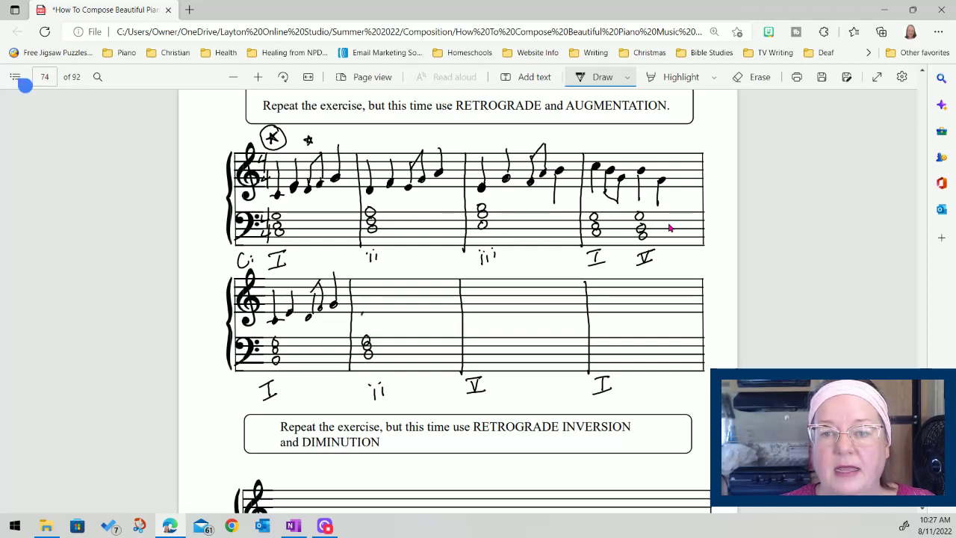
mouse_move(367, 313)
mouse_down()
mouse_move(383, 305)
mouse_move(401, 316)
mouse_move(417, 301)
mouse_move(404, 308)
mouse_move(417, 280)
mouse_move(435, 302)
mouse_up()
drag(441, 266, 440, 297)
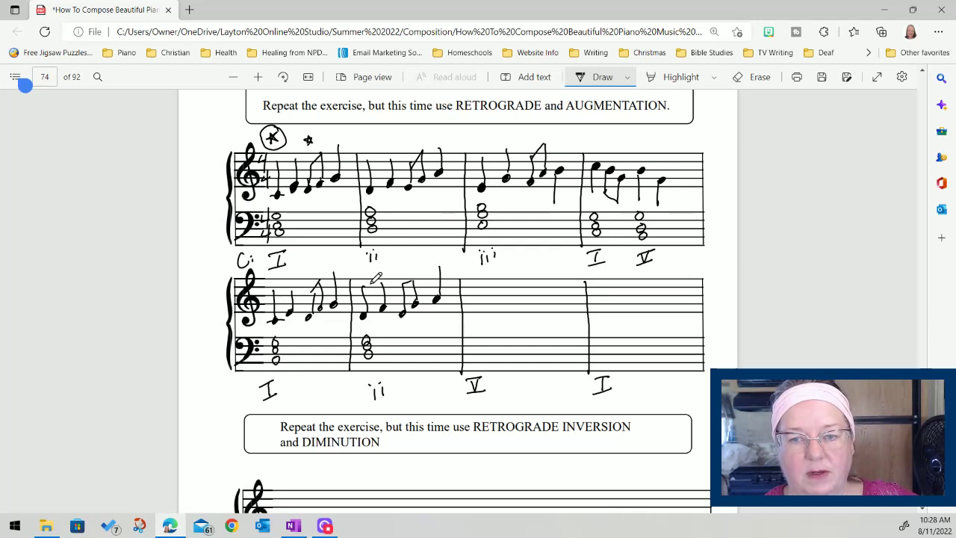
- Erase the treble notes in measures 5 and 6 and the bass triad in measure 6
click(753, 77)
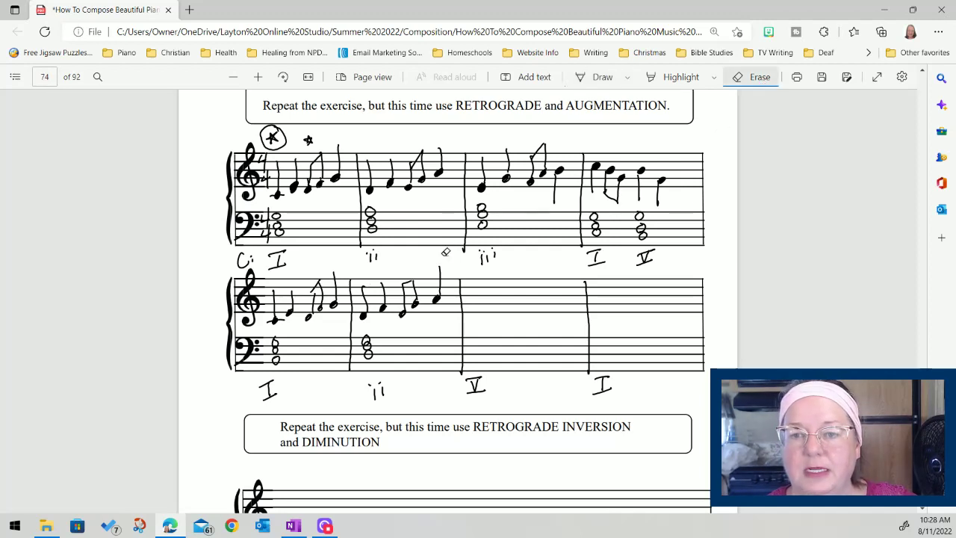
mouse_move(373, 284)
mouse_down()
mouse_move(369, 334)
mouse_move(368, 282)
mouse_move(367, 300)
mouse_move(414, 289)
mouse_move(419, 310)
mouse_move(448, 273)
mouse_move(431, 305)
mouse_move(374, 325)
mouse_move(374, 351)
mouse_up()
mouse_move(340, 289)
mouse_down()
mouse_move(335, 315)
mouse_move(329, 280)
mouse_move(311, 290)
mouse_move(306, 313)
mouse_move(325, 276)
mouse_move(321, 297)
mouse_move(311, 291)
mouse_move(286, 316)
mouse_up()
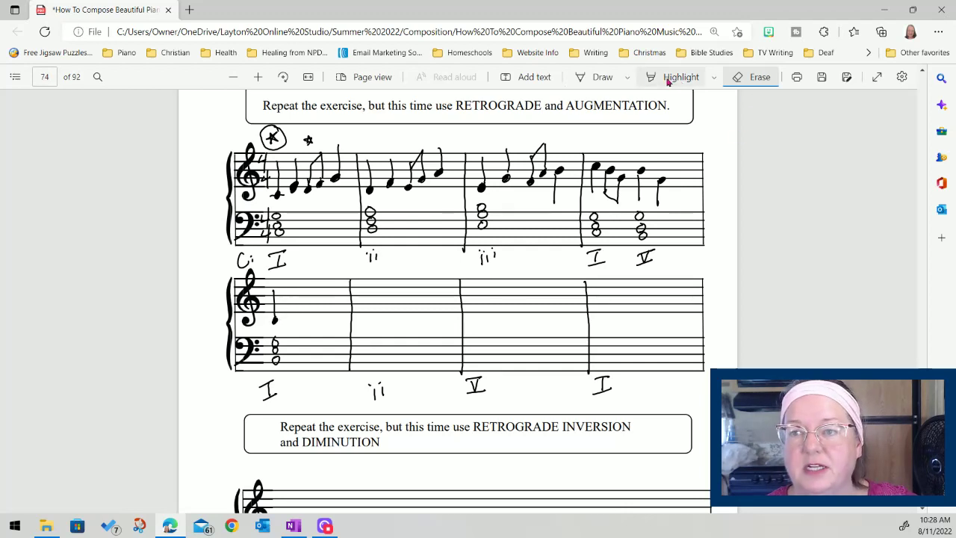
click(600, 78)
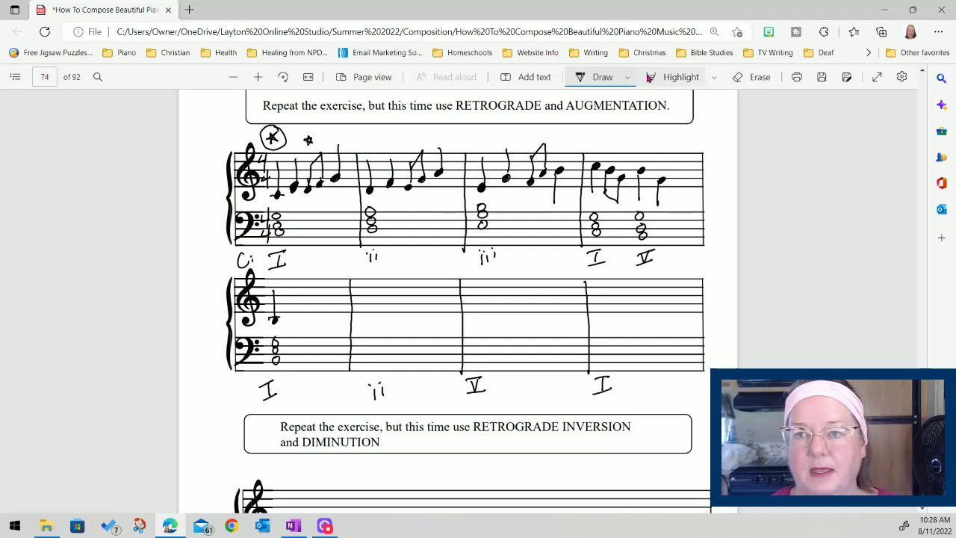
click(753, 77)
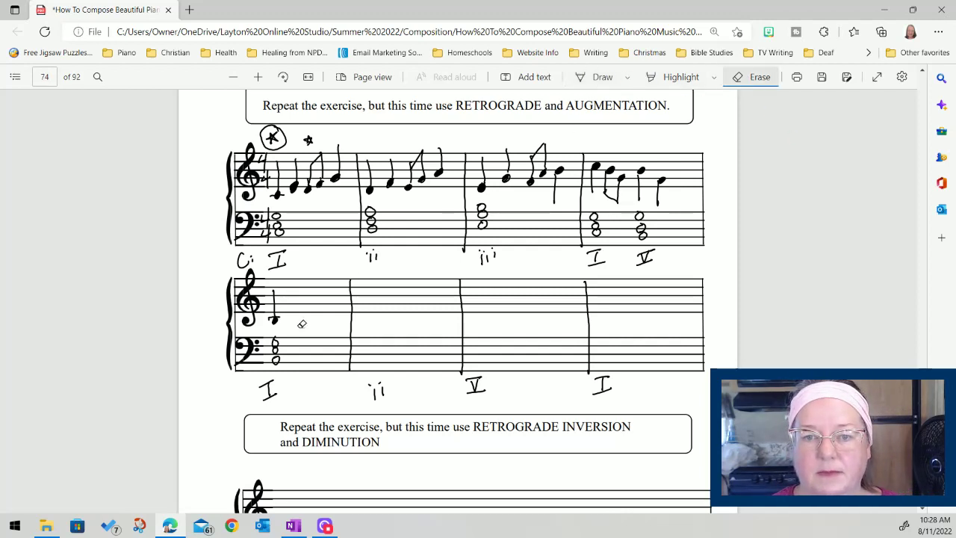
mouse_move(271, 323)
mouse_down()
mouse_move(283, 310)
mouse_move(276, 291)
mouse_up()
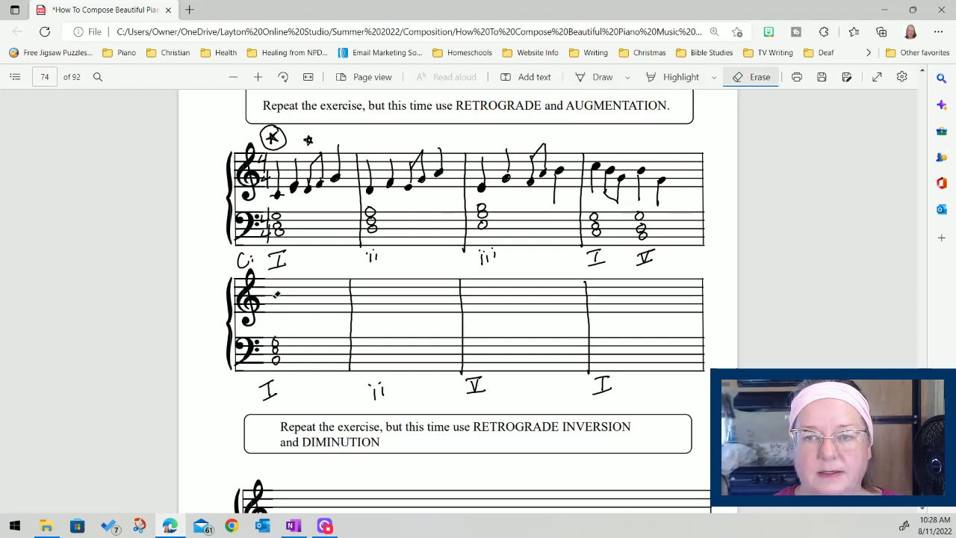
- Write the augmented motif in the treble: two half notes in measure 5, two quarters and a half note in measure 6
click(602, 77)
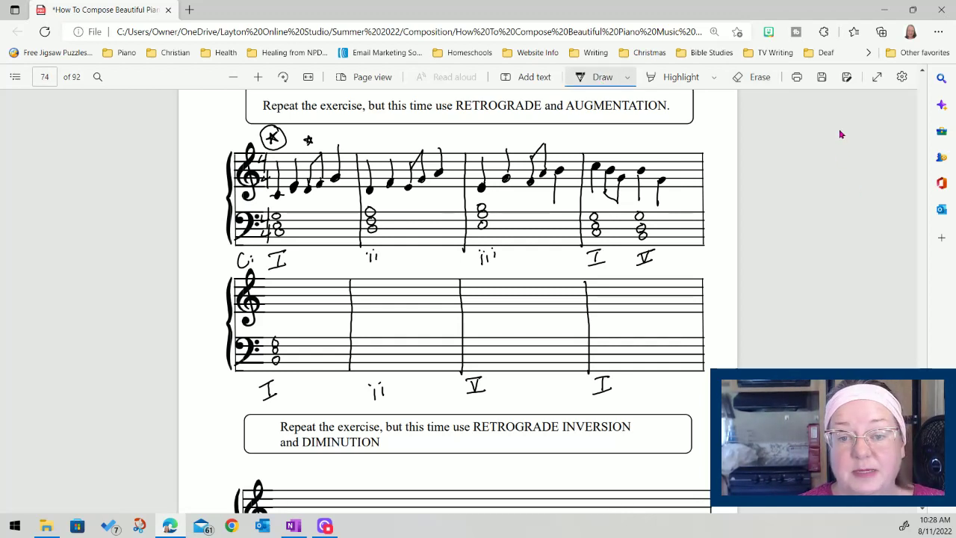
mouse_move(266, 319)
mouse_down()
mouse_move(286, 318)
mouse_move(278, 293)
mouse_move(318, 311)
mouse_move(316, 288)
mouse_up()
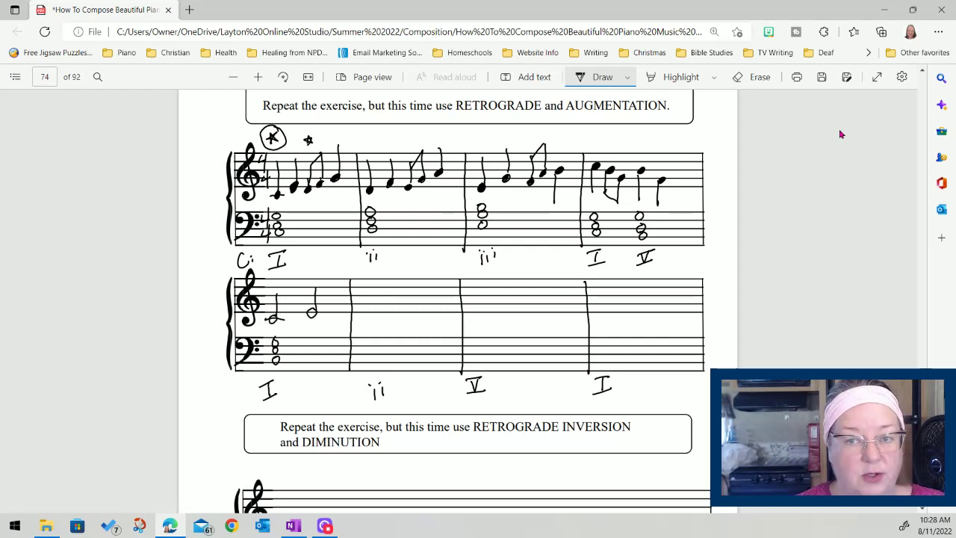
mouse_move(365, 312)
mouse_down()
mouse_move(371, 319)
mouse_move(373, 286)
mouse_move(401, 311)
mouse_move(397, 276)
mouse_move(417, 304)
mouse_move(425, 300)
mouse_move(423, 272)
mouse_up()
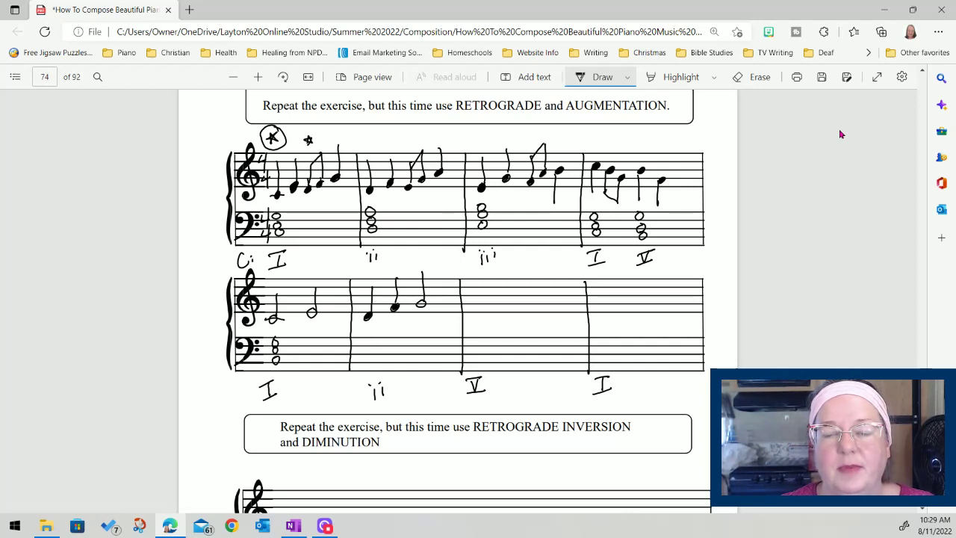
- Change measure 7's numeral to V7 and write its melody of two quarters, two beamed eighths and a quarter, tracing contour lines over measures 4 and 7
drag(483, 372, 487, 382)
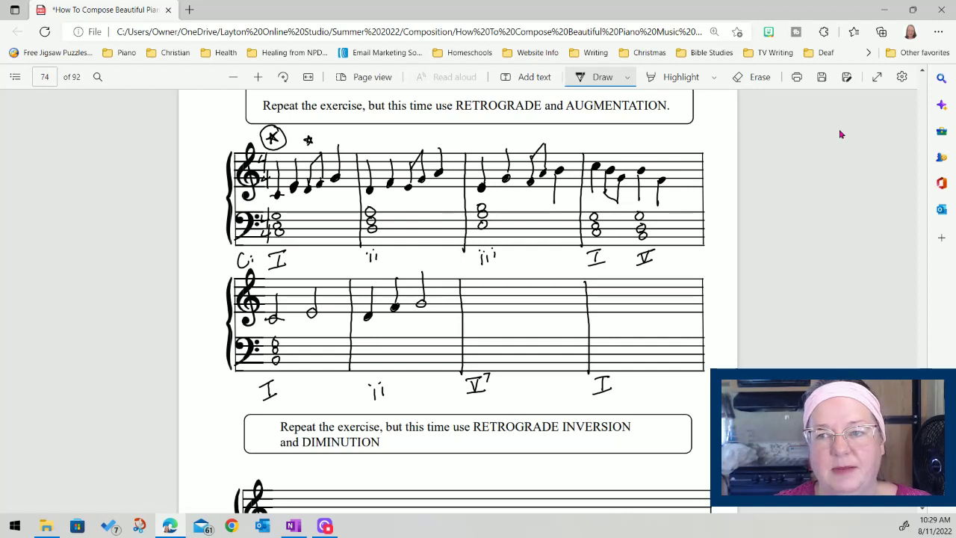
mouse_move(591, 140)
mouse_down()
mouse_move(612, 154)
mouse_move(651, 151)
mouse_move(672, 169)
mouse_up()
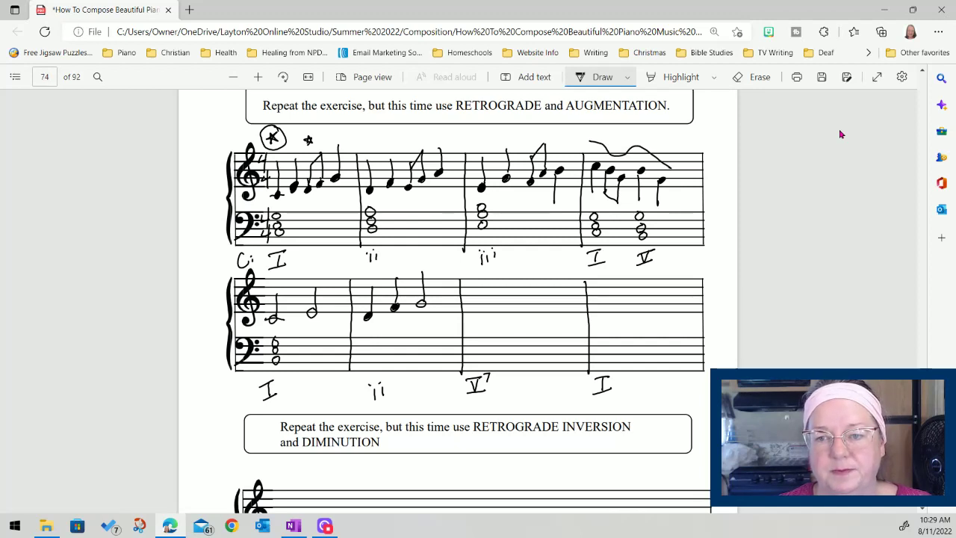
drag(474, 291, 475, 300)
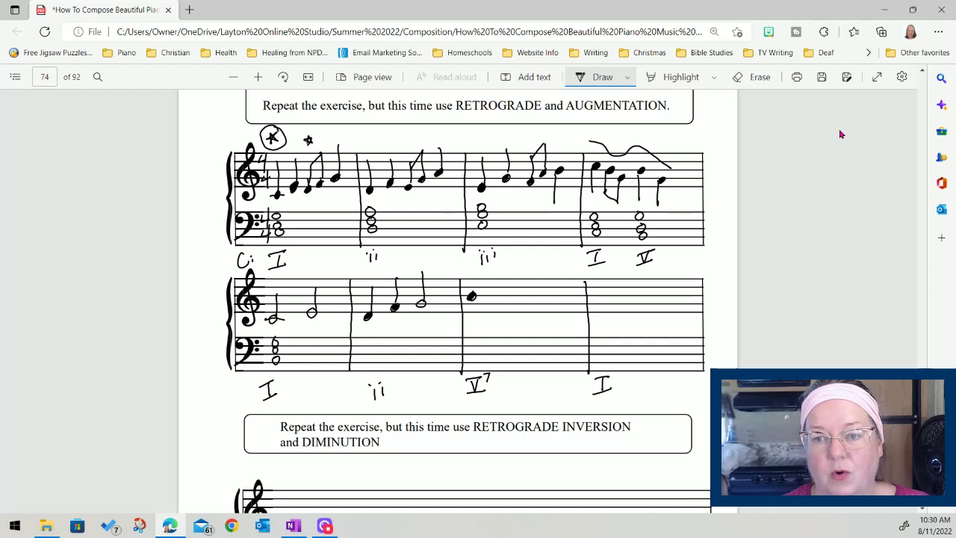
mouse_move(472, 297)
mouse_down()
mouse_move(469, 326)
mouse_move(500, 312)
mouse_move(499, 278)
mouse_move(536, 309)
mouse_move(518, 280)
mouse_move(534, 288)
mouse_up()
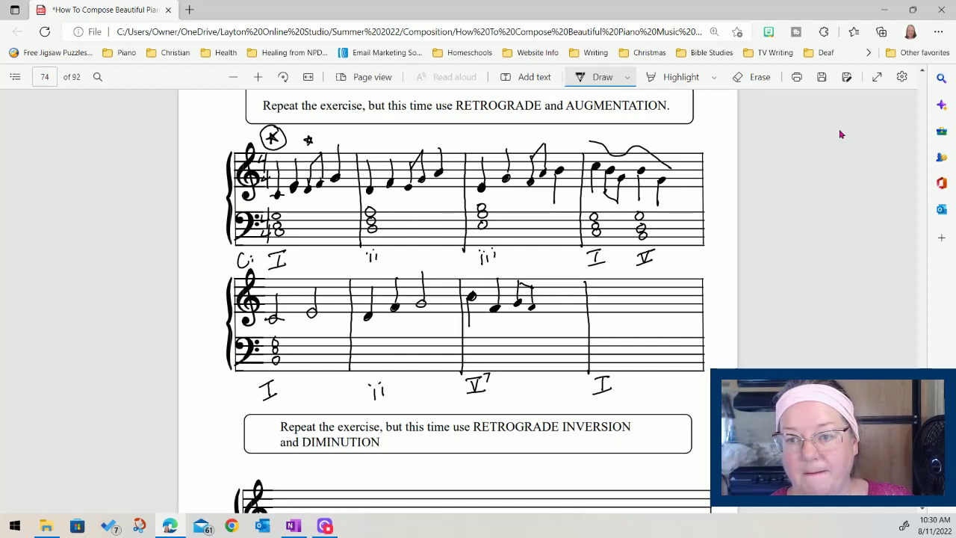
mouse_move(548, 314)
mouse_down()
mouse_move(557, 321)
mouse_move(554, 293)
mouse_up()
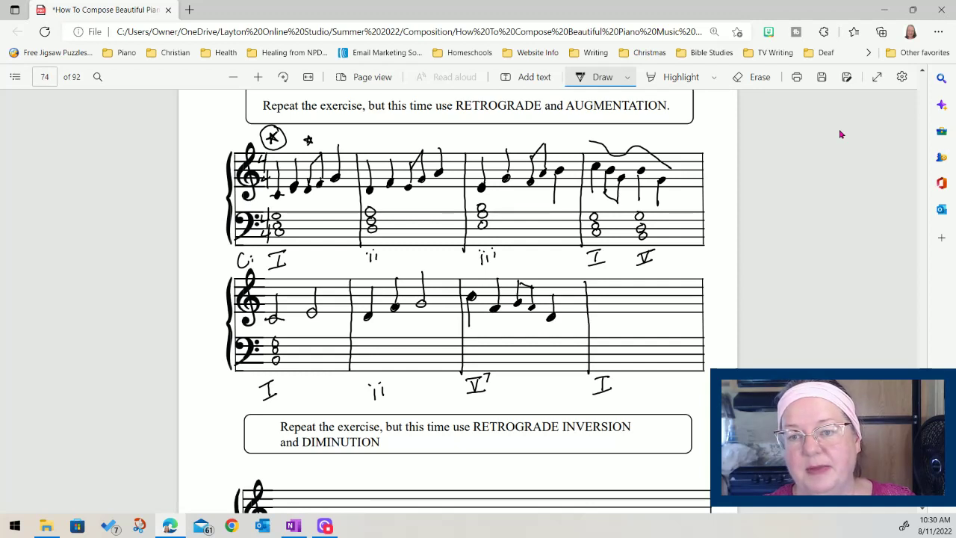
mouse_move(477, 274)
mouse_down()
mouse_move(495, 292)
mouse_move(507, 276)
mouse_move(560, 286)
mouse_up()
- End the melody with a whole note in measure 8 and add the bass chords for ii, V7 and I in measures 6 to 8
drag(593, 317, 609, 314)
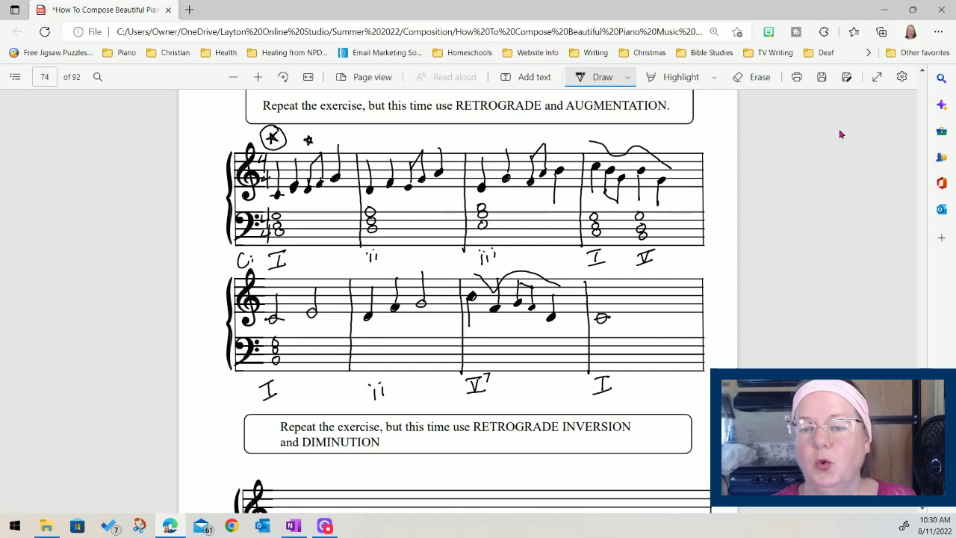
drag(371, 351, 366, 343)
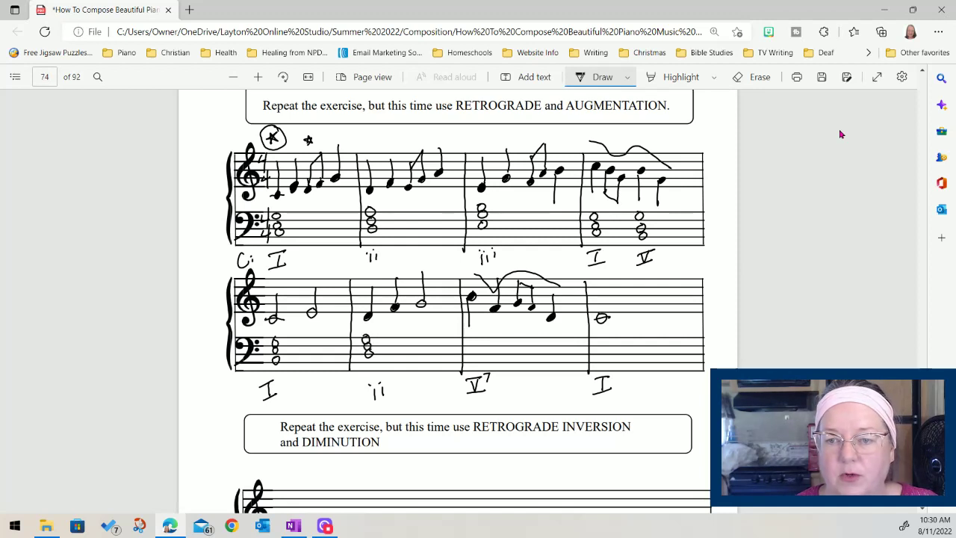
mouse_move(470, 342)
mouse_down()
mouse_move(469, 364)
mouse_move(467, 346)
mouse_move(484, 336)
mouse_up()
drag(605, 357, 600, 339)
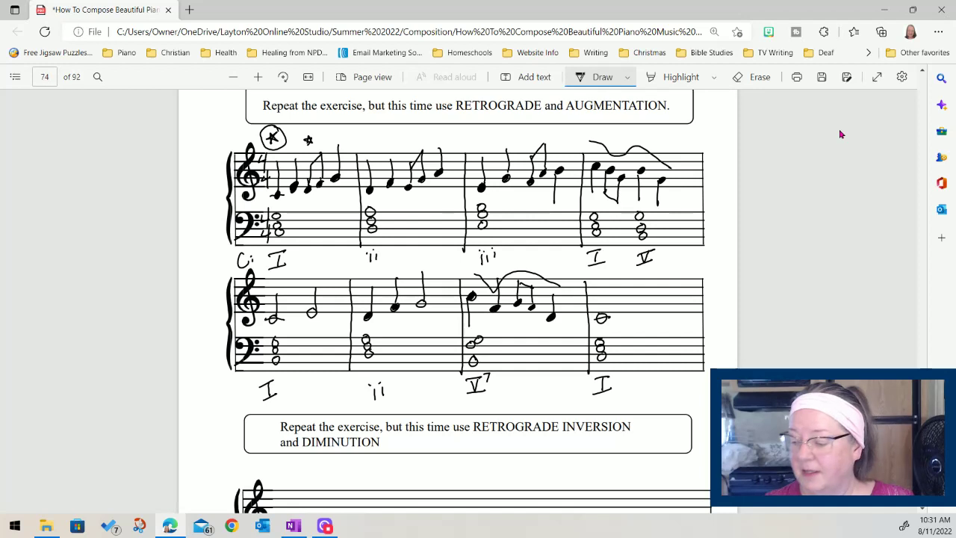
- With a red pen, circle the beat 1 melody note and chord in all eight measures, plus those on beat 3 of measure 4
click(626, 77)
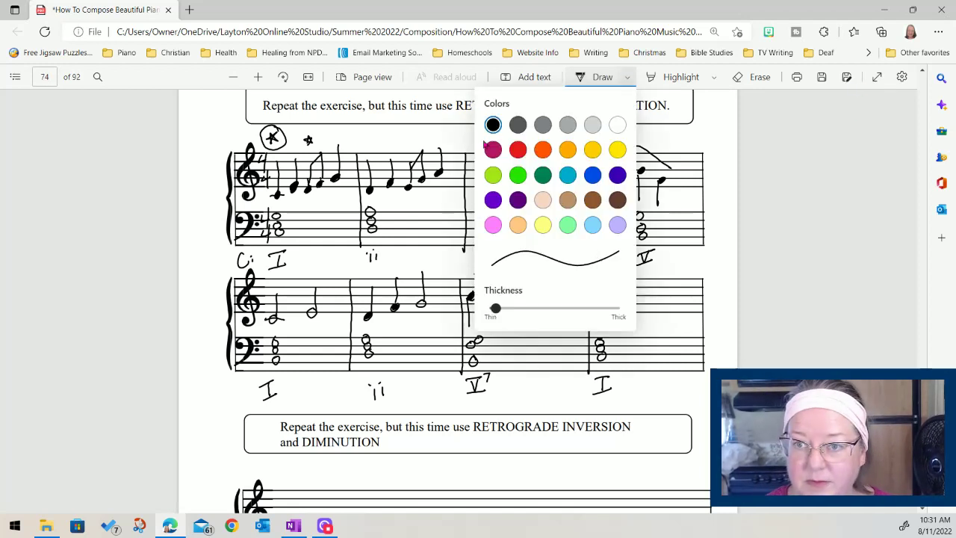
click(521, 151)
click(875, 241)
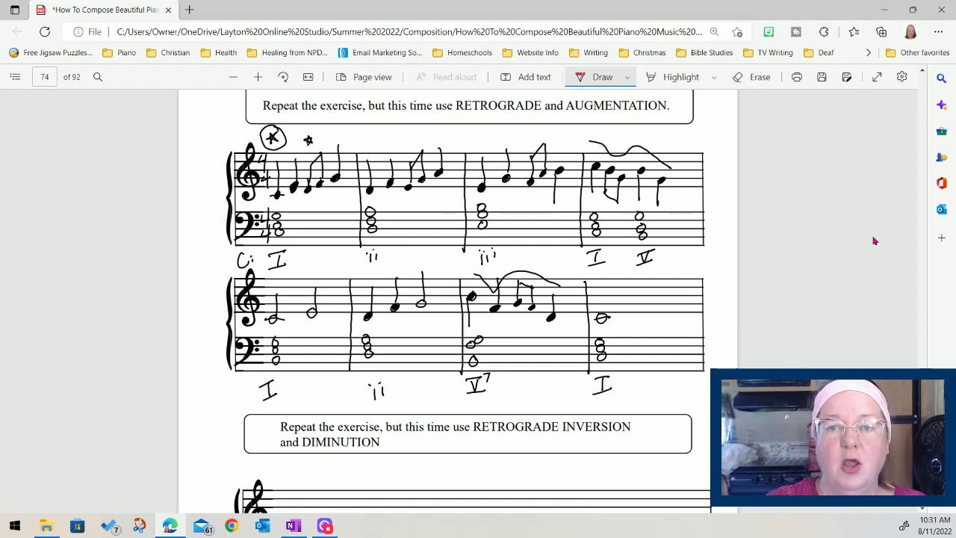
drag(270, 178, 291, 187)
mouse_move(361, 176)
mouse_down()
mouse_move(377, 241)
mouse_move(363, 180)
mouse_up()
mouse_move(473, 175)
mouse_down()
mouse_move(495, 229)
mouse_move(473, 177)
mouse_up()
mouse_move(589, 165)
mouse_down()
mouse_move(587, 219)
mouse_move(603, 169)
mouse_move(629, 201)
mouse_move(647, 172)
mouse_up()
mouse_move(259, 293)
mouse_down()
mouse_move(292, 329)
mouse_move(268, 297)
mouse_up()
mouse_move(370, 298)
mouse_down()
mouse_move(386, 362)
mouse_move(374, 299)
mouse_up()
mouse_move(471, 288)
mouse_down()
mouse_move(485, 361)
mouse_move(476, 287)
mouse_up()
mouse_move(615, 312)
mouse_down()
mouse_move(594, 379)
mouse_move(617, 316)
mouse_up()
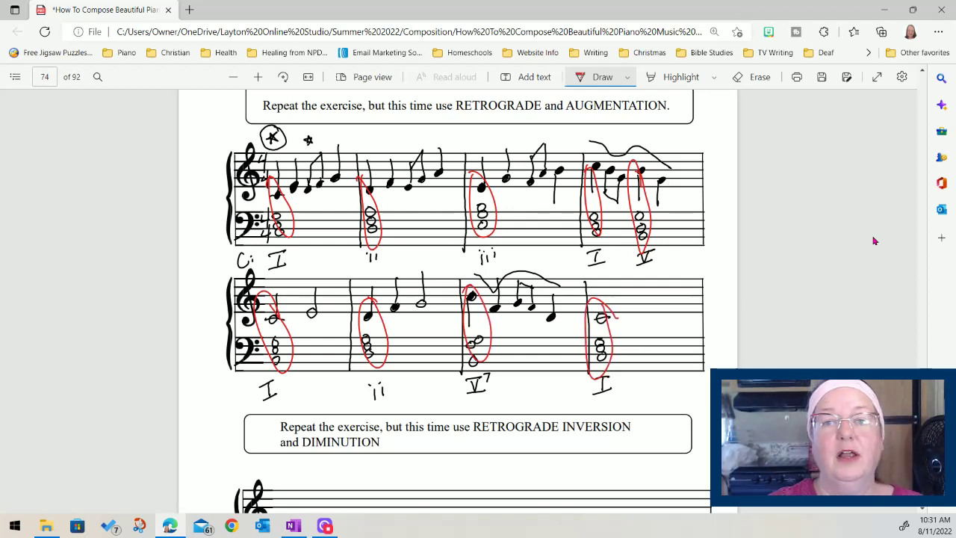
- Mark beat 3 with short red vertical ticks below the melody in measures 1, 2, 3, 5, 6 and 7
drag(306, 193, 306, 207)
drag(408, 195, 408, 204)
drag(528, 192, 528, 203)
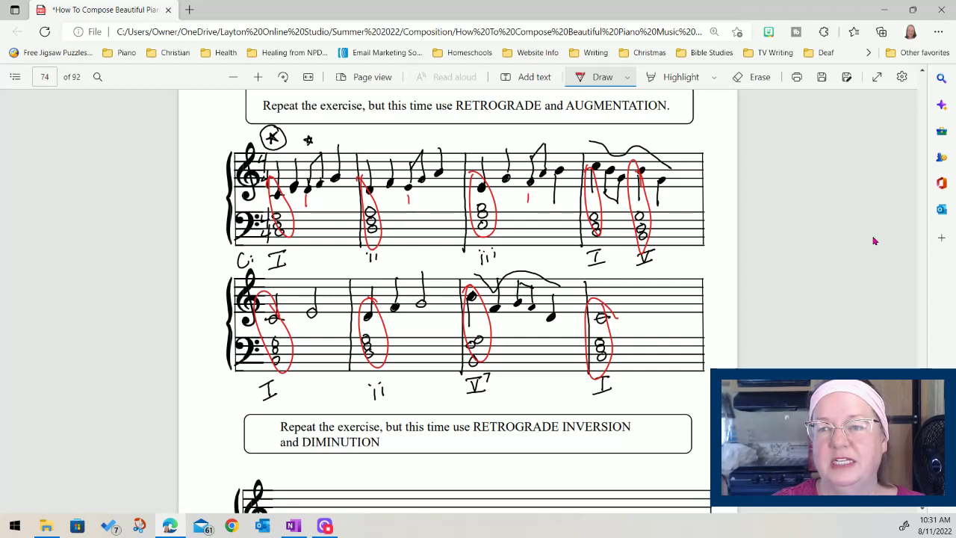
drag(312, 321, 312, 336)
drag(420, 315, 420, 329)
drag(521, 323, 521, 338)
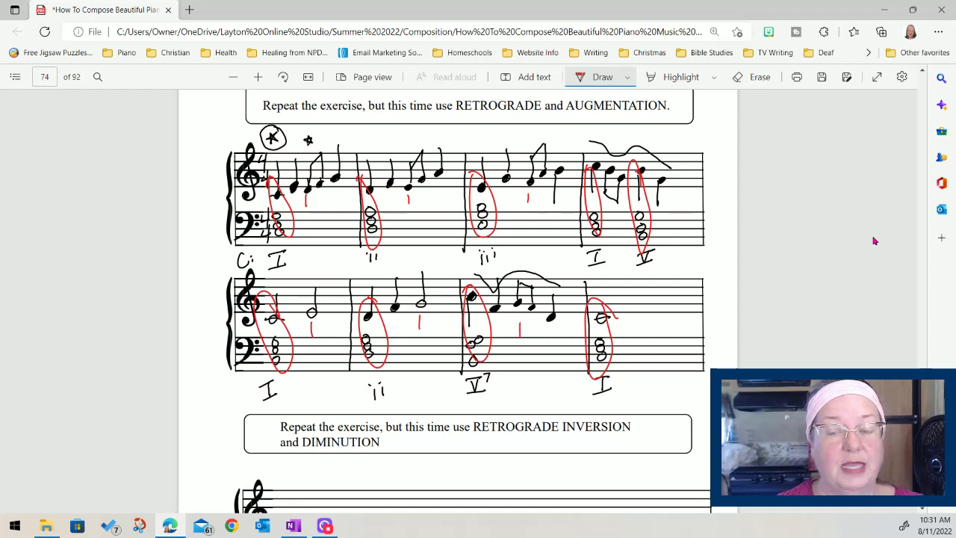